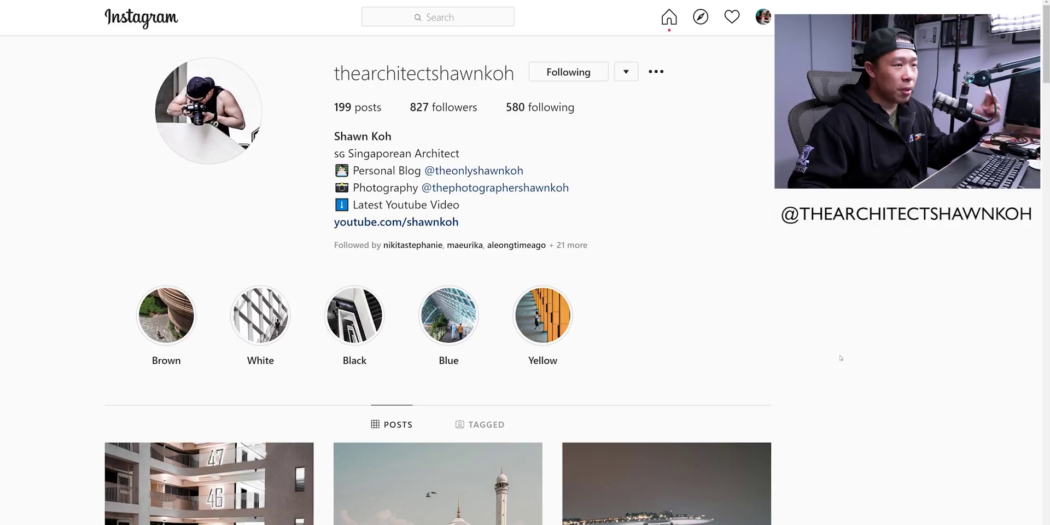
Browse the Instagram profile's architecture photos and open the post showing the glass dome, bridge and waterfall.
{"action": "scroll", "coordinate": [841, 358], "scroll_direction": "down", "scroll_amount": 3}
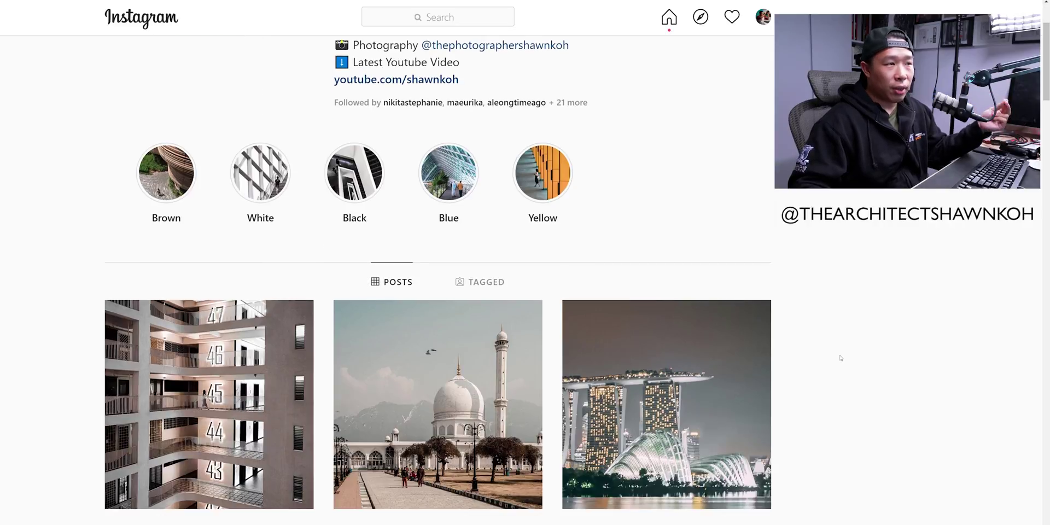
{"action": "scroll", "coordinate": [837, 354], "scroll_direction": "down", "scroll_amount": 2}
{"action": "scroll", "coordinate": [831, 350], "scroll_direction": "down", "scroll_amount": 3}
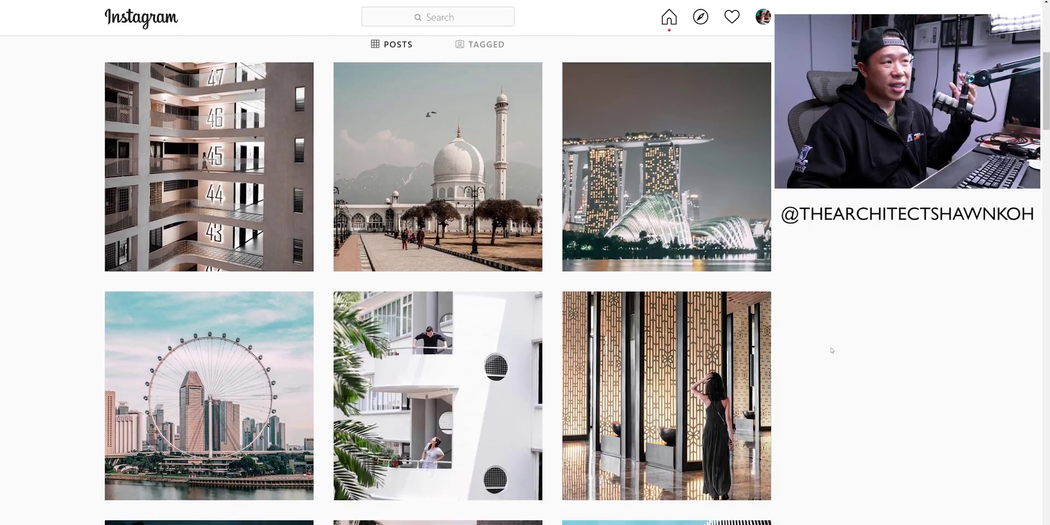
{"action": "scroll", "coordinate": [831, 352], "scroll_direction": "down", "scroll_amount": 1}
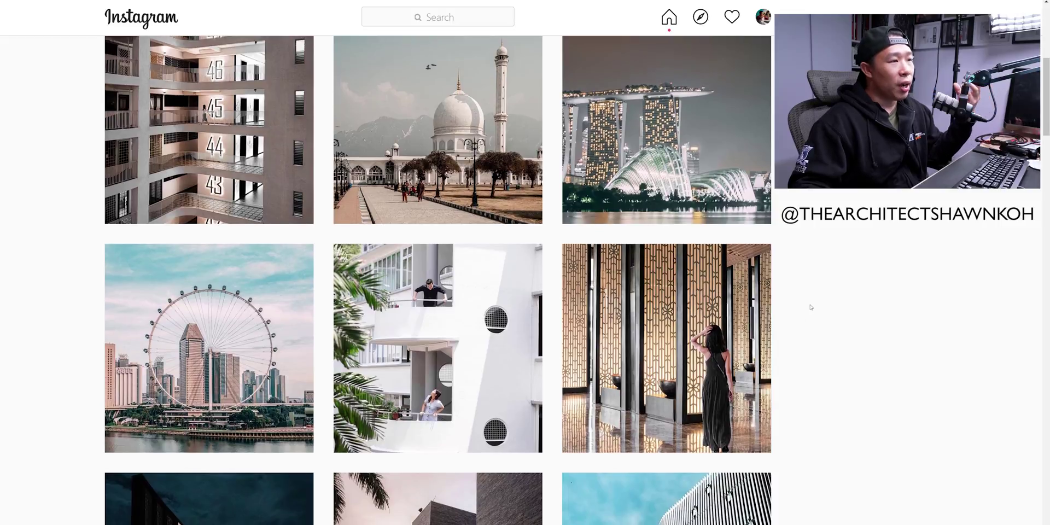
{"action": "scroll", "coordinate": [811, 308], "scroll_direction": "down", "scroll_amount": 1}
{"action": "scroll", "coordinate": [810, 308], "scroll_direction": "down", "scroll_amount": 4}
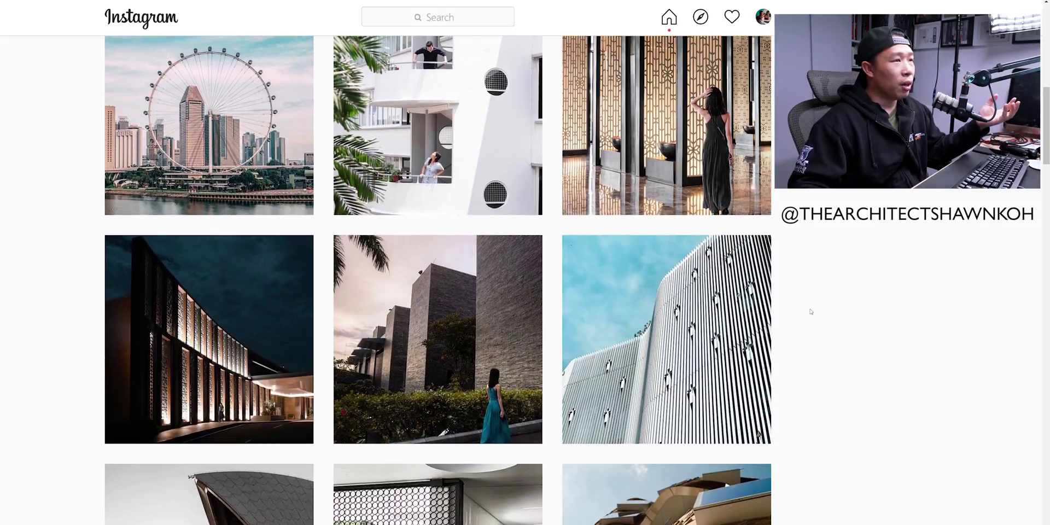
{"action": "scroll", "coordinate": [810, 312], "scroll_direction": "down", "scroll_amount": 13}
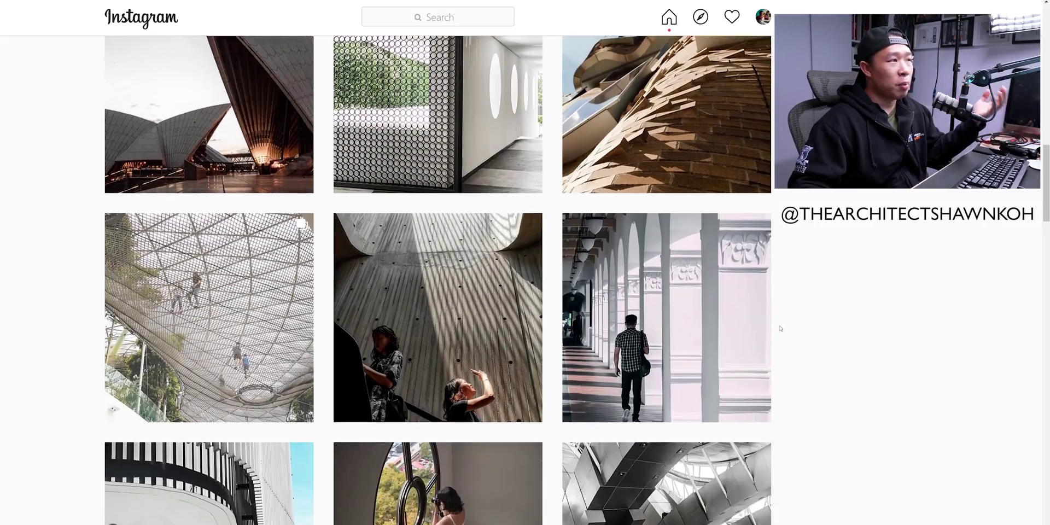
{"action": "scroll", "coordinate": [772, 326], "scroll_direction": "down", "scroll_amount": 3}
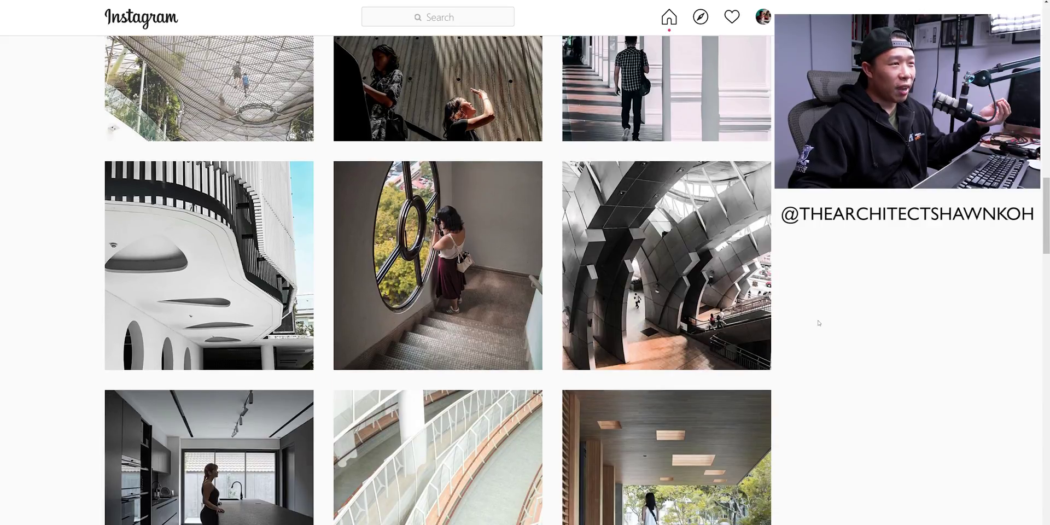
{"action": "scroll", "coordinate": [818, 322], "scroll_direction": "down", "scroll_amount": 7}
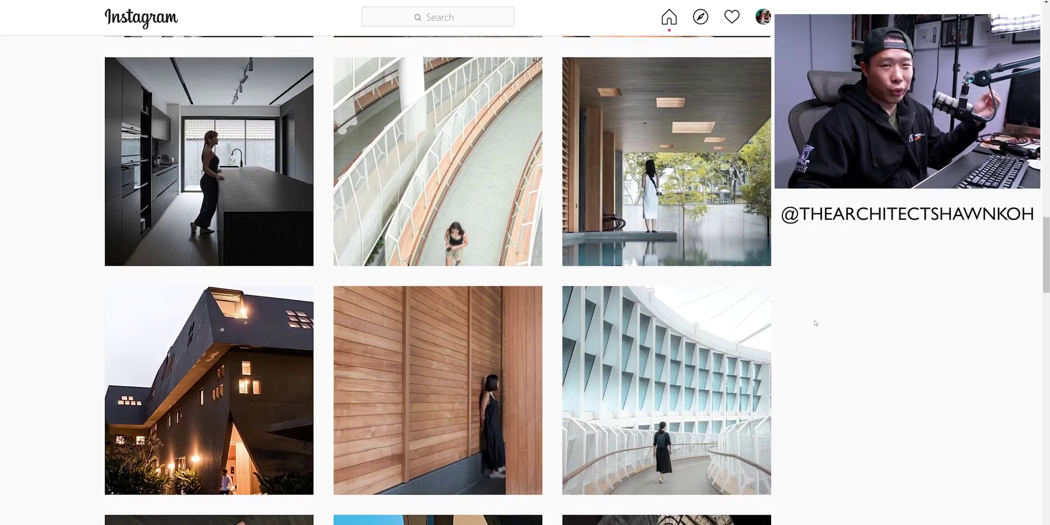
{"action": "scroll", "coordinate": [812, 322], "scroll_direction": "down", "scroll_amount": 8}
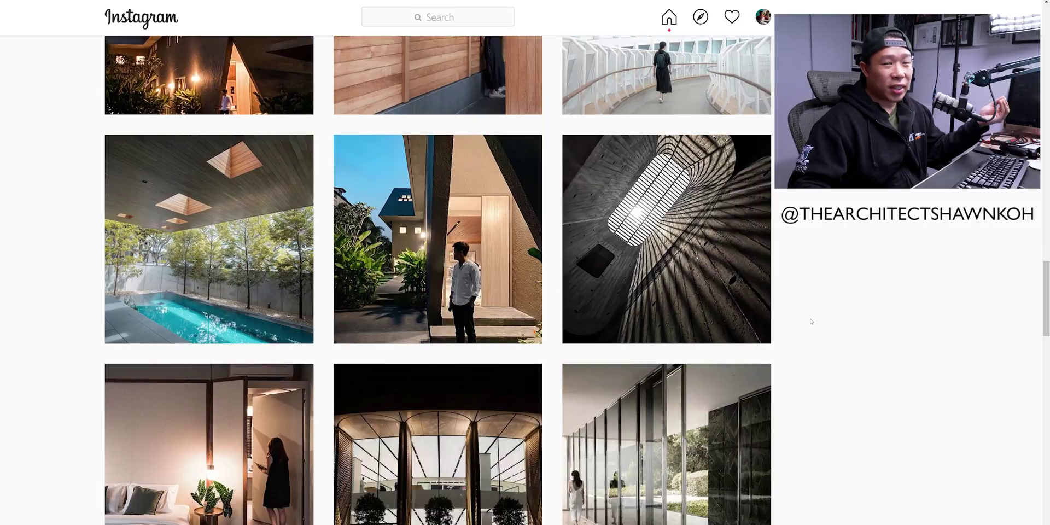
{"action": "scroll", "coordinate": [808, 318], "scroll_direction": "down", "scroll_amount": 14}
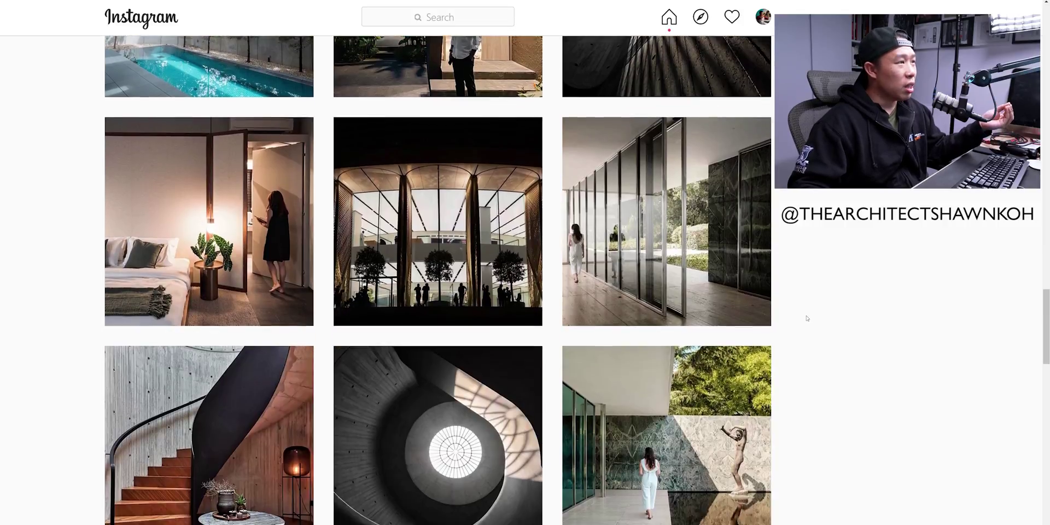
{"action": "scroll", "coordinate": [807, 320], "scroll_direction": "down", "scroll_amount": 4}
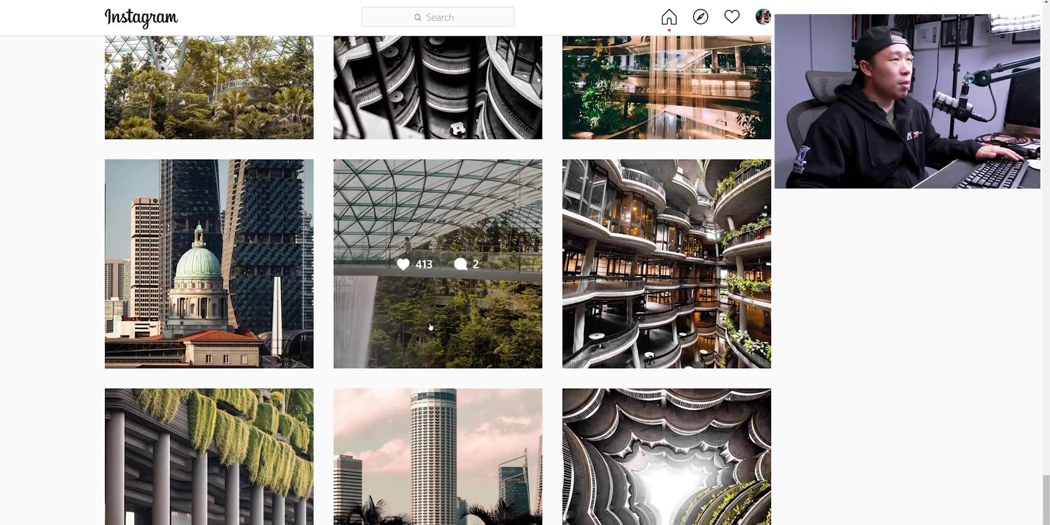
{"action": "left_click", "coordinate": [437, 327]}
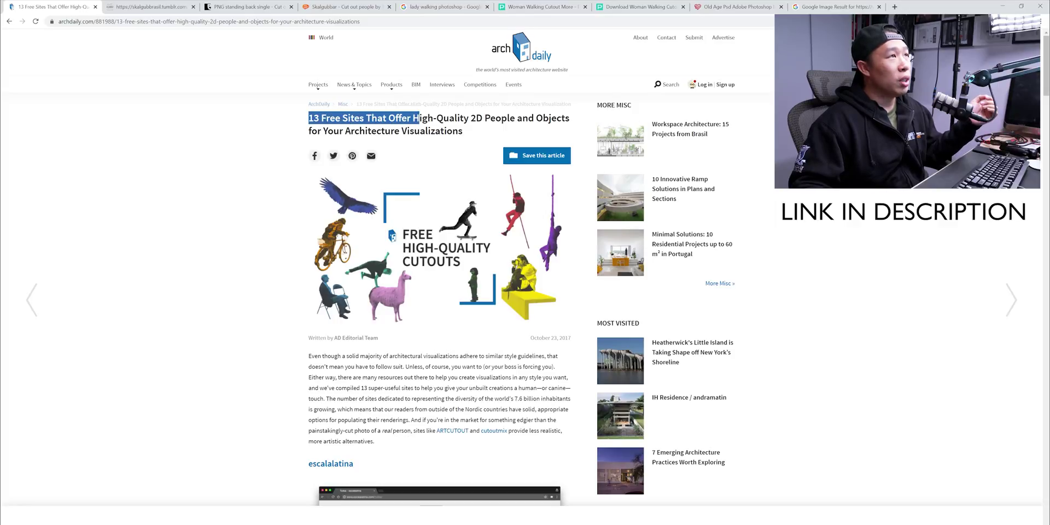
Examine ArchDaily's article on 13 free cutout sites and MrCutout's results for standing people seen from the back.
{"action": "left_click_drag", "start_coordinate": [556, 119], "coordinate": [568, 127]}
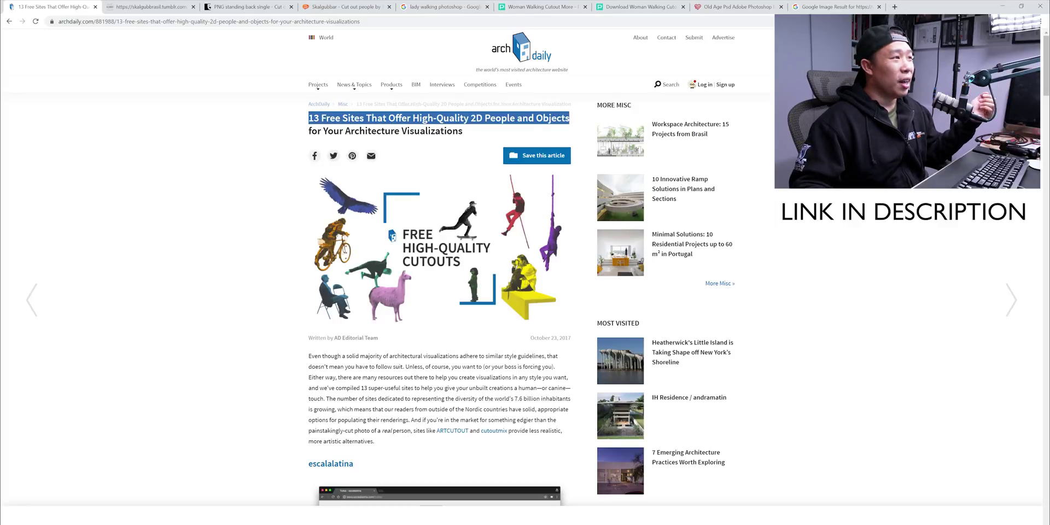
{"action": "scroll", "coordinate": [482, 205], "scroll_direction": "down", "scroll_amount": 10}
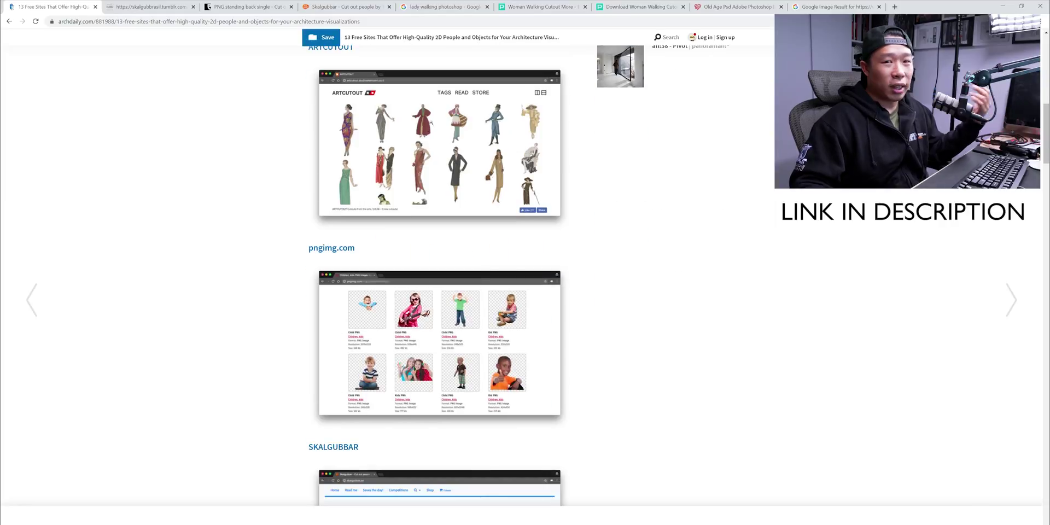
{"action": "scroll", "coordinate": [433, 124], "scroll_direction": "down", "scroll_amount": 3}
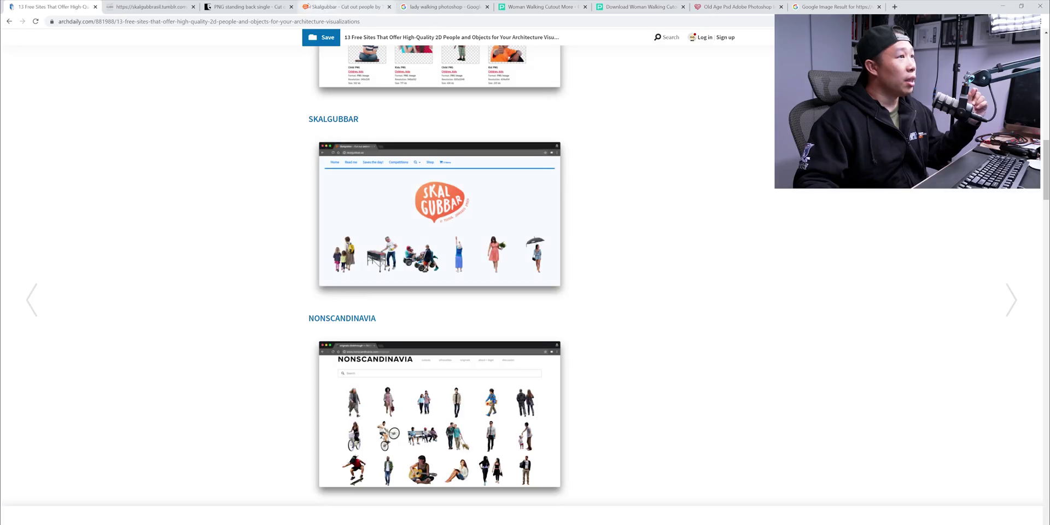
{"action": "key", "text": "ctrl+3"}
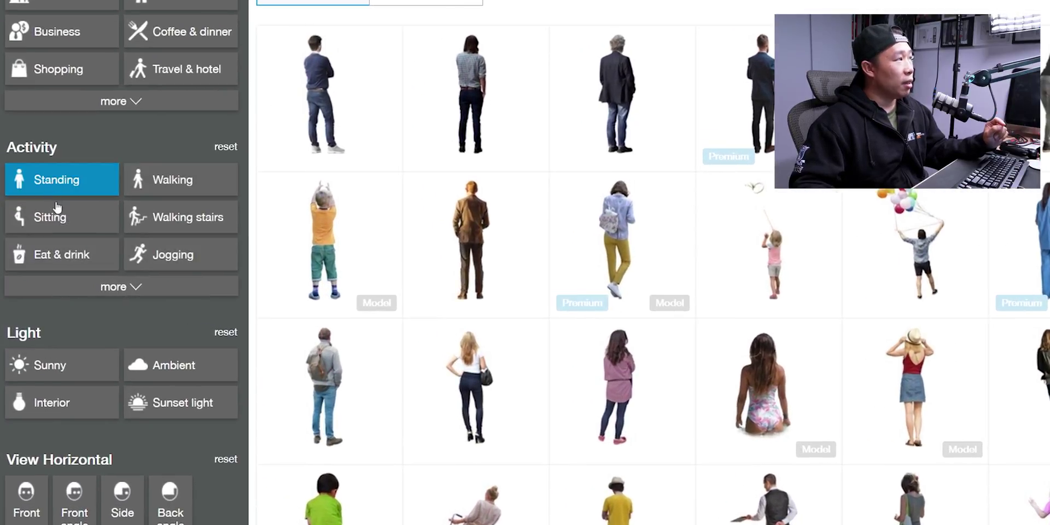
{"action": "scroll", "coordinate": [87, 359], "scroll_direction": "down", "scroll_amount": 3}
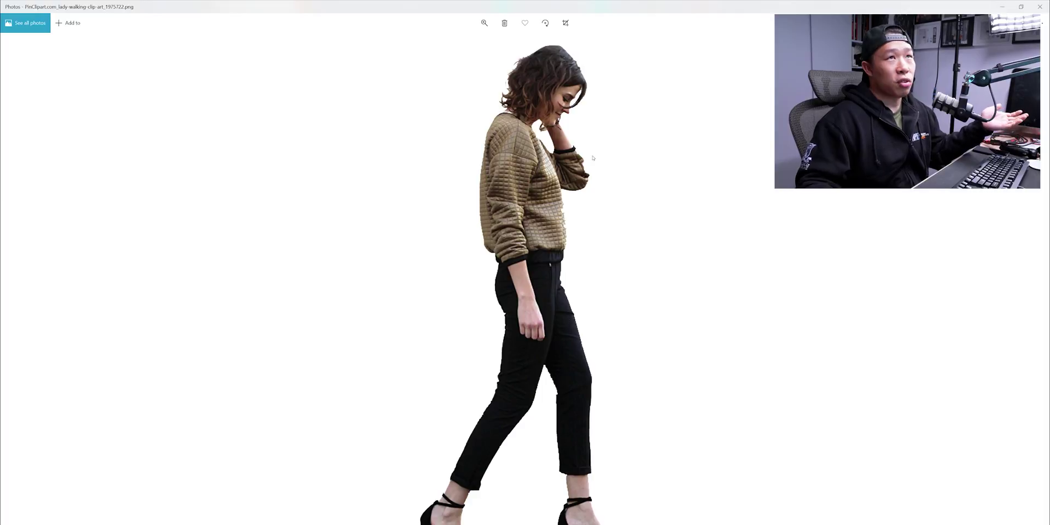
Switch to Photoshop and place the PinClipart lady-walking PNG from the open folder into the bridge photo.
{"action": "left_click", "coordinate": [1038, 9]}
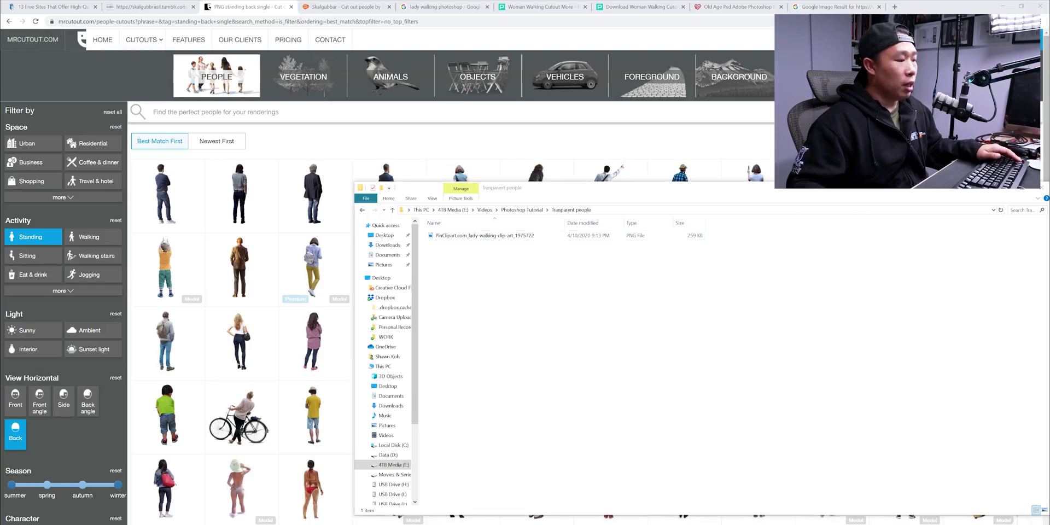
{"action": "key", "text": "alt+Tab"}
{"action": "key", "text": "alt+Tab"}
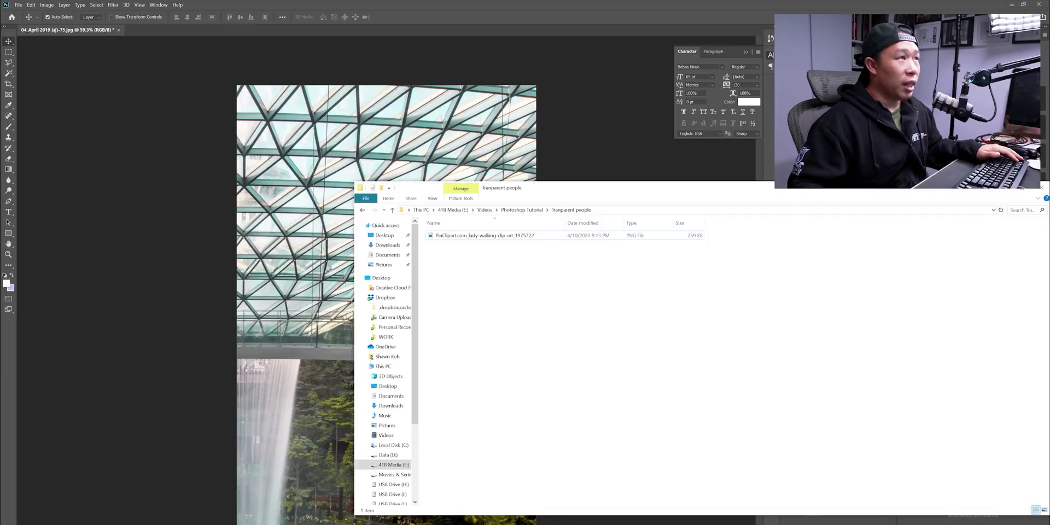
{"action": "left_click_drag", "start_coordinate": [471, 235], "coordinate": [447, 127]}
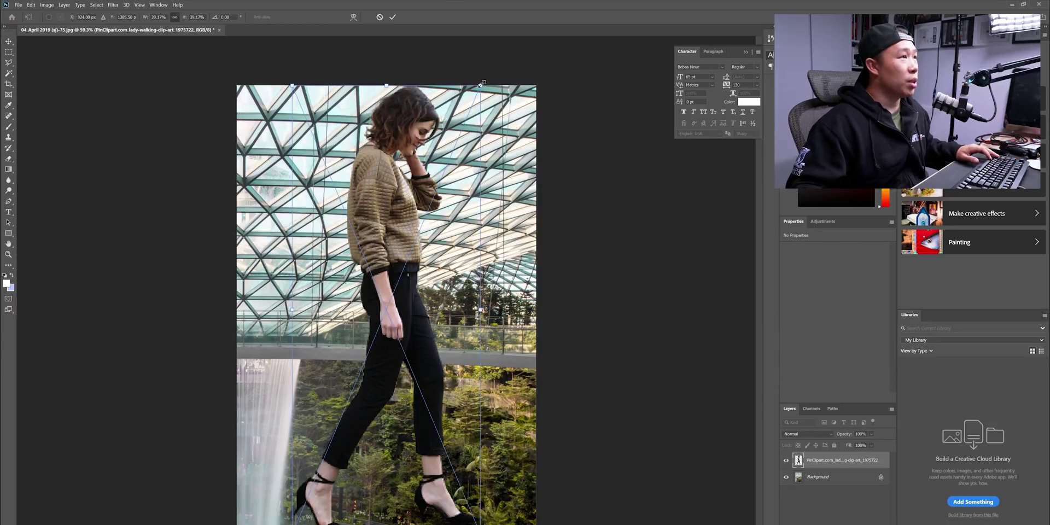
Scale the placed woman down to 5.32% and position her with her feet on the bridge deck.
{"action": "left_click_drag", "start_coordinate": [480, 84], "coordinate": [374, 352]}
{"action": "left_click_drag", "start_coordinate": [339, 394], "coordinate": [384, 225]}
{"action": "left_click_drag", "start_coordinate": [419, 196], "coordinate": [378, 297]}
{"action": "scroll", "coordinate": [371, 309], "scroll_direction": "up", "scroll_amount": 1}
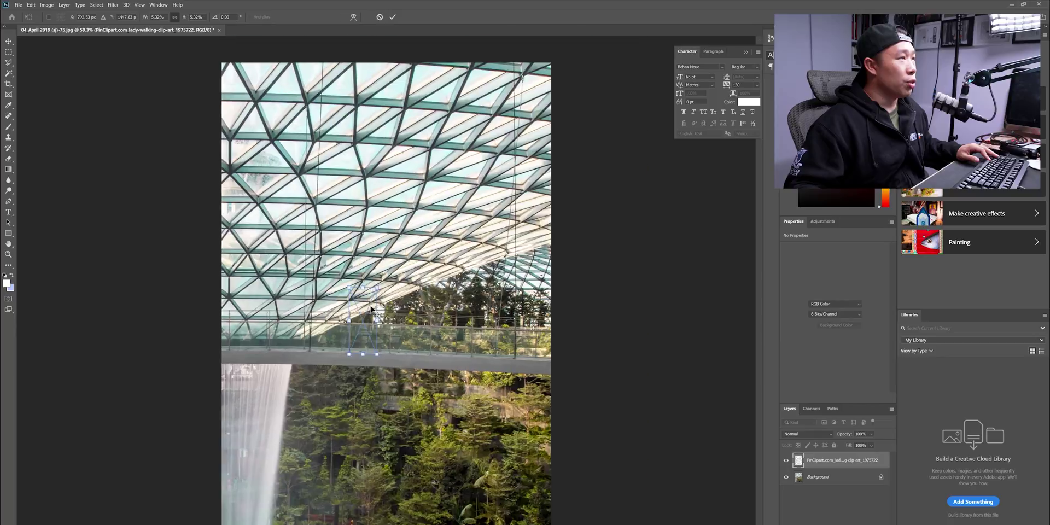
{"action": "scroll", "coordinate": [371, 309], "scroll_direction": "up", "scroll_amount": 4}
{"action": "left_click_drag", "start_coordinate": [367, 393], "coordinate": [383, 385]}
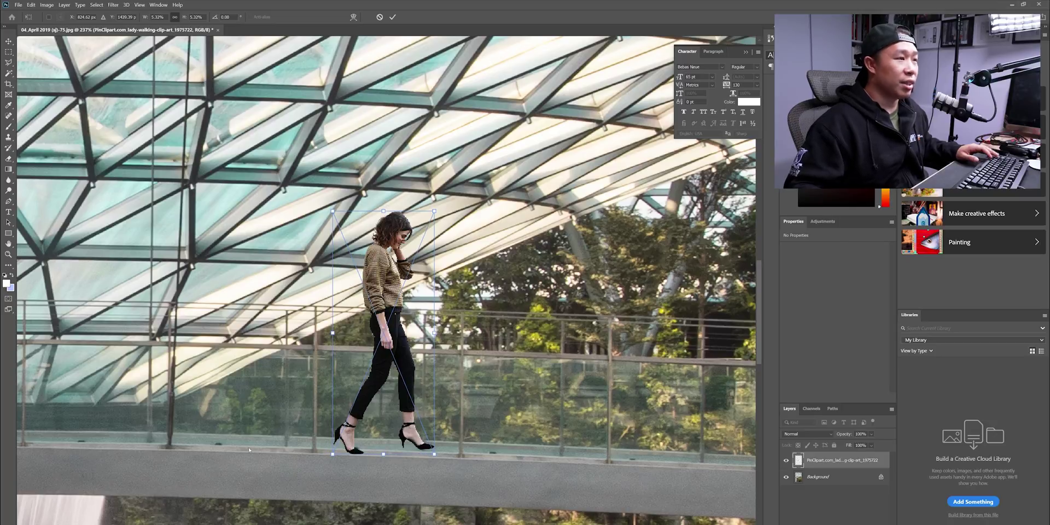
Move the woman along the bridge in front of the trees and flip her horizontally.
{"action": "right_click", "coordinate": [386, 281]}
{"action": "key", "text": "Escape"}
{"action": "scroll", "coordinate": [413, 309], "scroll_direction": "down", "scroll_amount": 3}
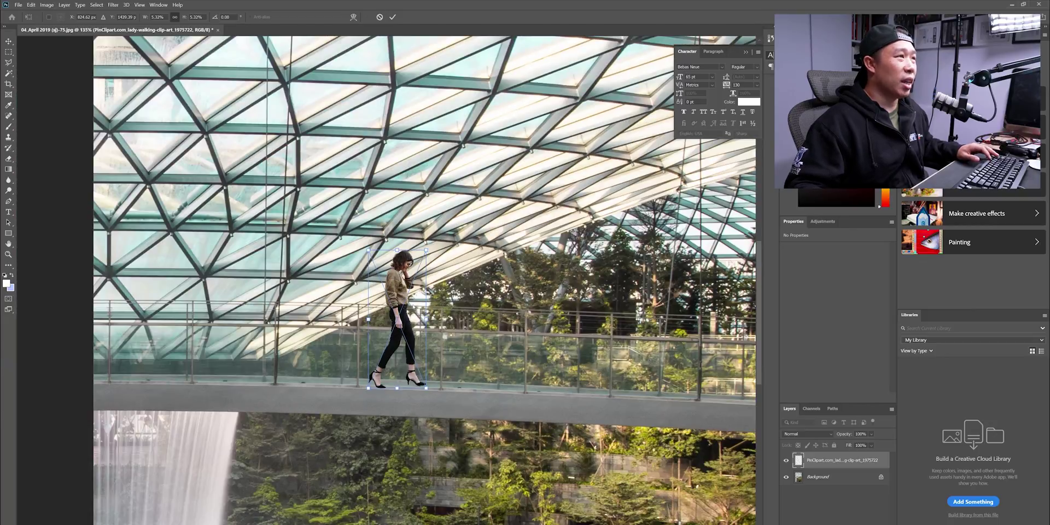
{"action": "left_click_drag", "start_coordinate": [438, 291], "coordinate": [517, 291]}
{"action": "scroll", "coordinate": [516, 292], "scroll_direction": "down", "scroll_amount": 2}
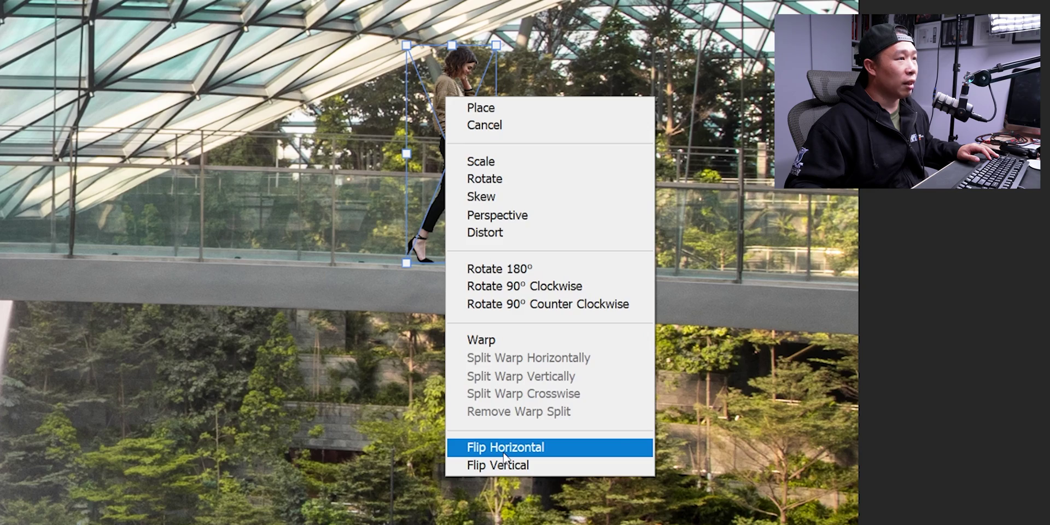
{"action": "left_click", "coordinate": [504, 453]}
Scale the flipped woman down to about 4.11%, keeping her feet on the deck, and apply the transformation.
{"action": "scroll", "coordinate": [461, 205], "scroll_direction": "up", "scroll_amount": 5}
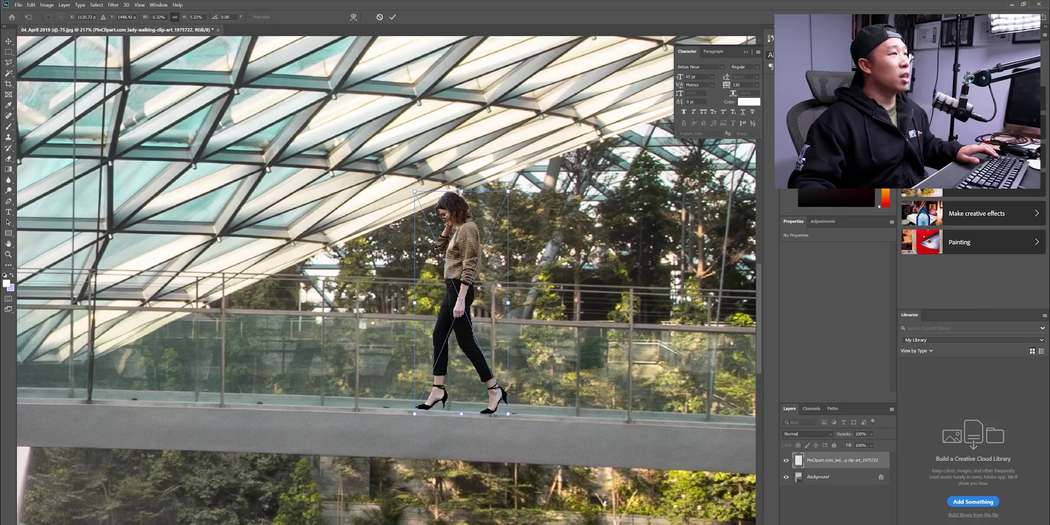
{"action": "left_click_drag", "start_coordinate": [415, 195], "coordinate": [430, 229]}
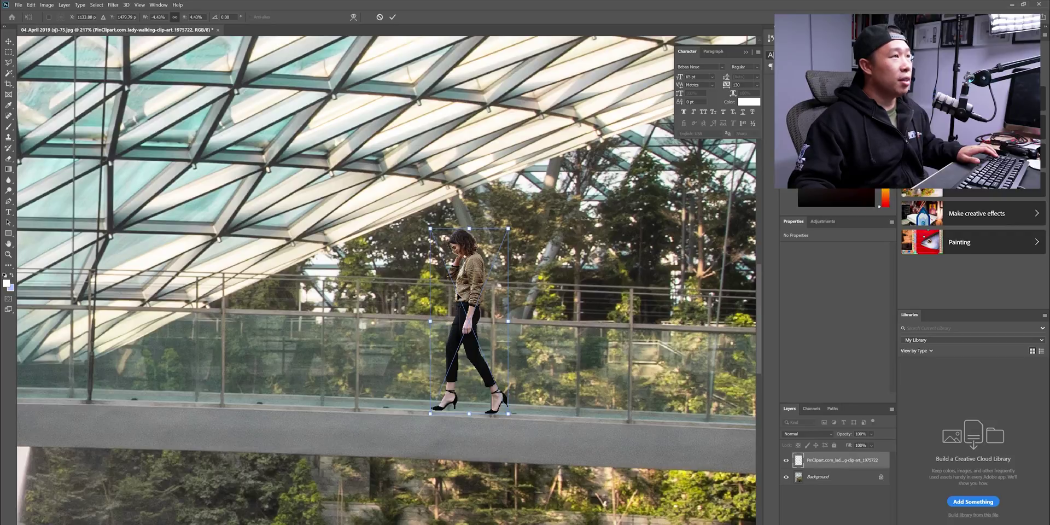
{"action": "mouse_move", "coordinate": [431, 232]}
{"action": "left_mouse_down"}
{"action": "mouse_move", "coordinate": [453, 263]}
{"action": "mouse_move", "coordinate": [436, 243]}
{"action": "left_mouse_up"}
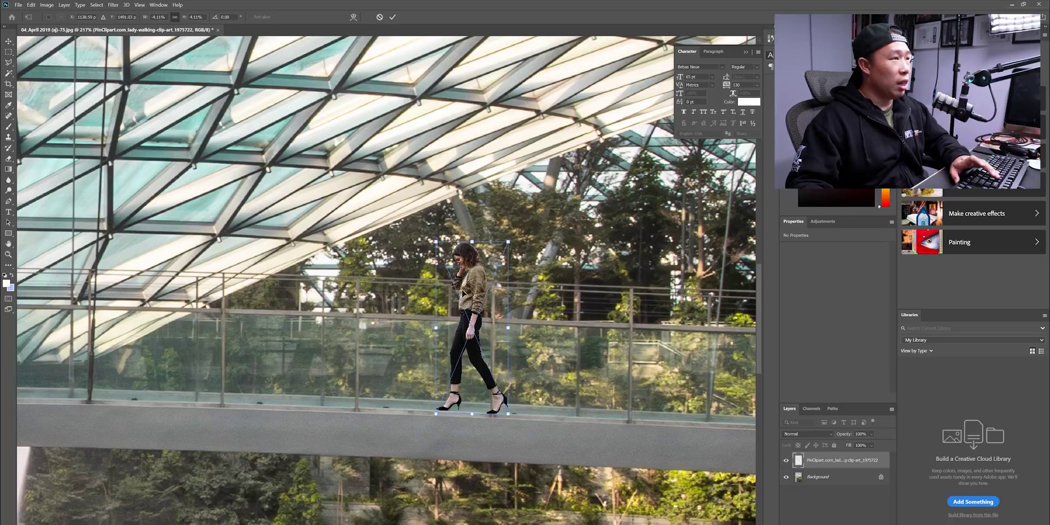
{"action": "key", "text": "Return"}
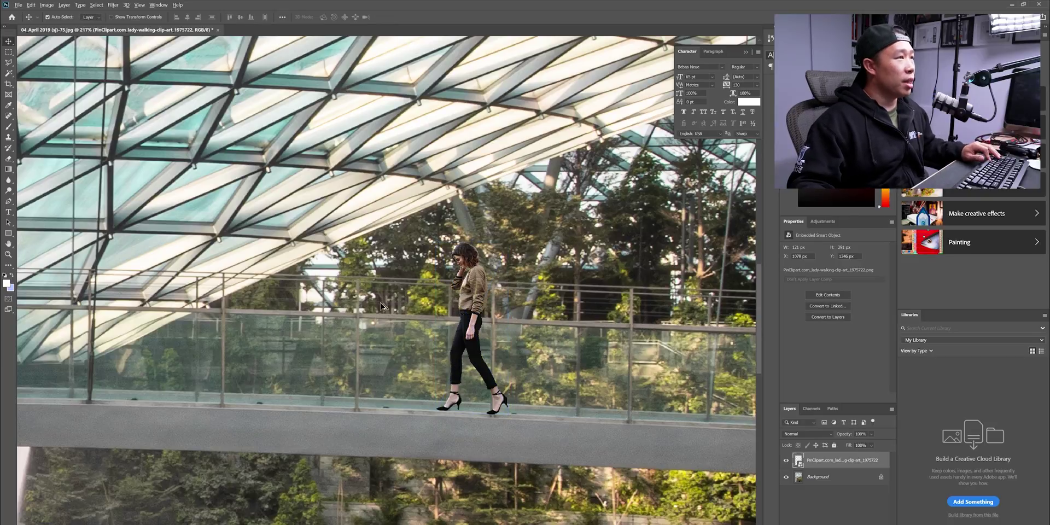
Try the woman on the bridge in front of the glass roof and return her to the trees.
{"action": "scroll", "coordinate": [385, 304], "scroll_direction": "down", "scroll_amount": 4}
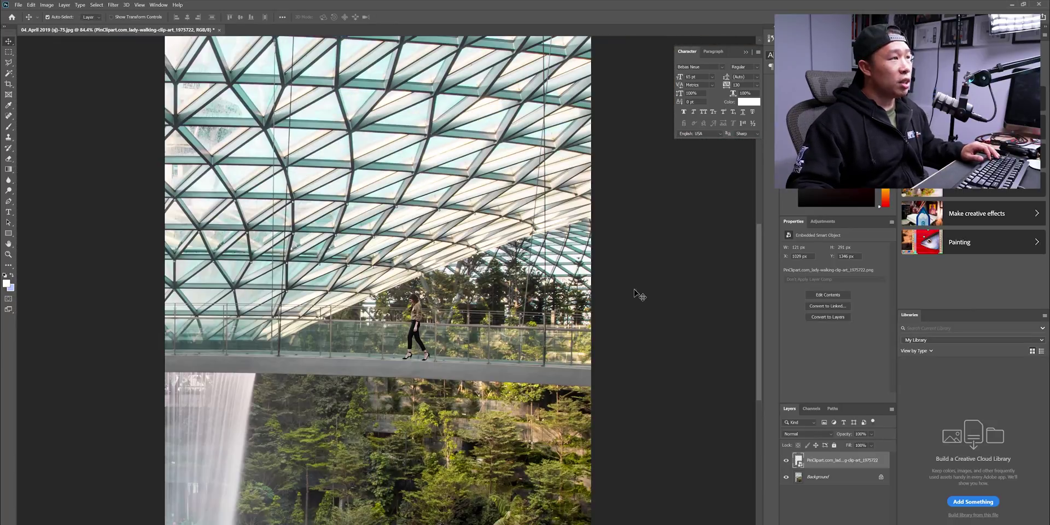
{"action": "scroll", "coordinate": [286, 314], "scroll_direction": "up", "scroll_amount": 2}
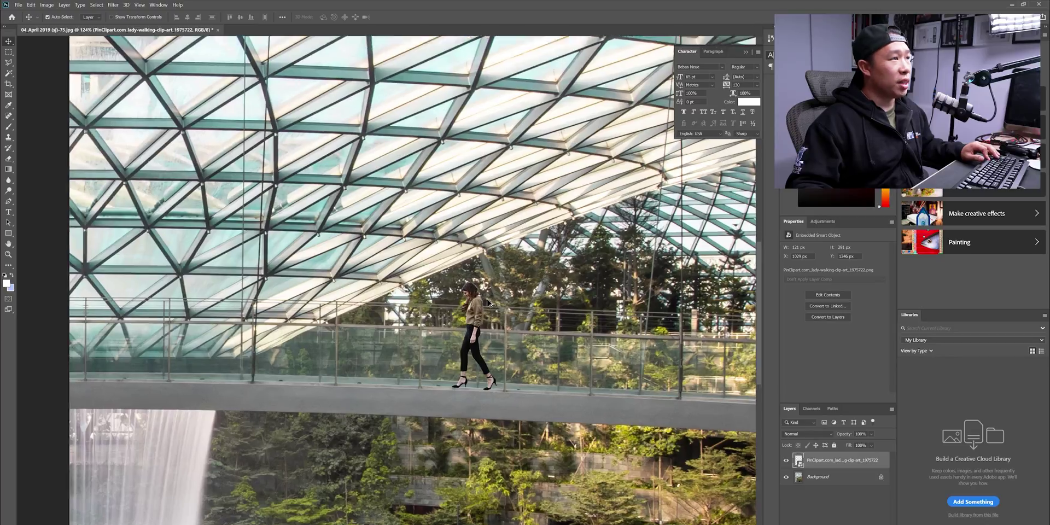
{"action": "scroll", "coordinate": [475, 323], "scroll_direction": "up", "scroll_amount": 1}
{"action": "scroll", "coordinate": [469, 320], "scroll_direction": "down", "scroll_amount": 1}
{"action": "left_click_drag", "start_coordinate": [477, 328], "coordinate": [323, 320]}
{"action": "scroll", "coordinate": [365, 305], "scroll_direction": "down", "scroll_amount": 2}
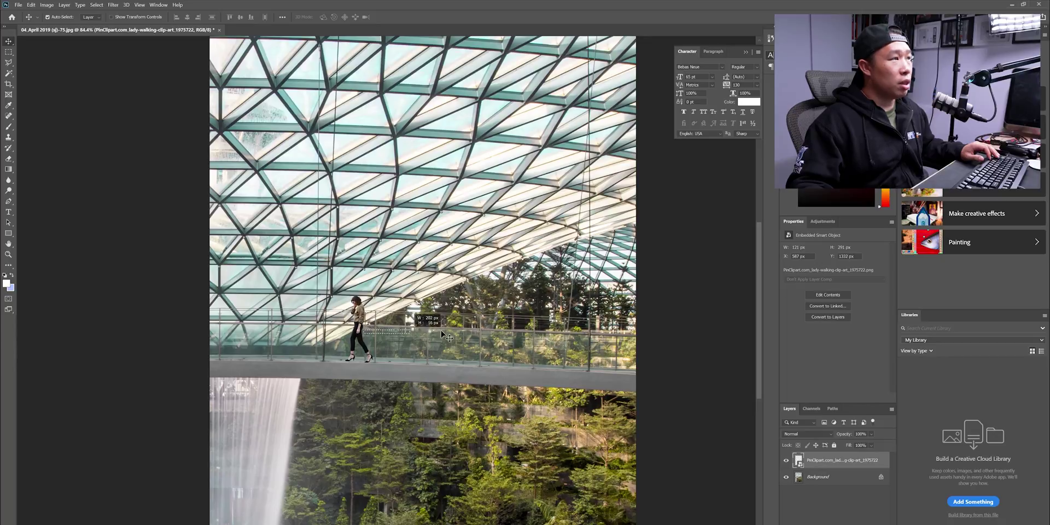
{"action": "left_click_drag", "start_coordinate": [345, 323], "coordinate": [461, 323]}
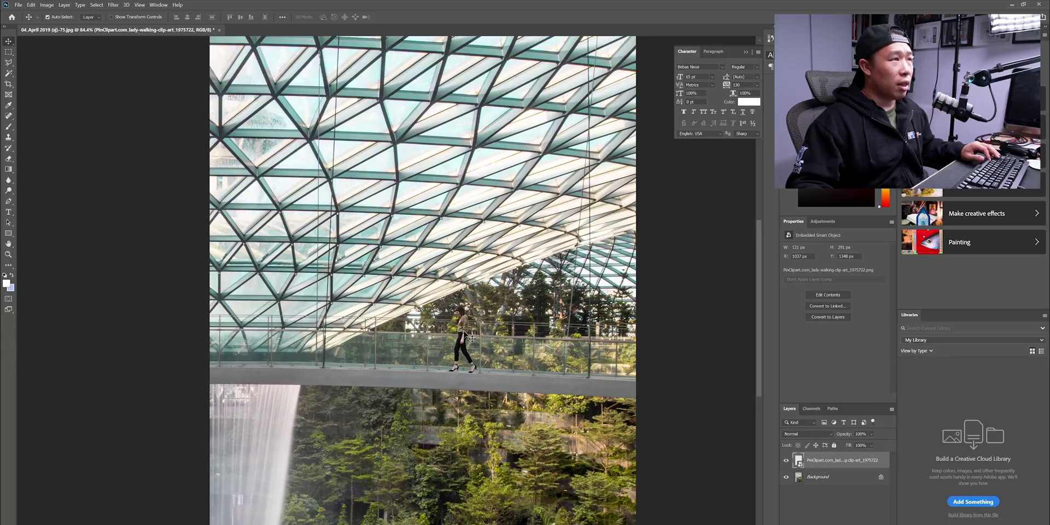
Move the woman along the bridge in front of the pale glass roof, at X 587 px and Y 1327 px.
{"action": "scroll", "coordinate": [473, 328], "scroll_direction": "up", "scroll_amount": 3}
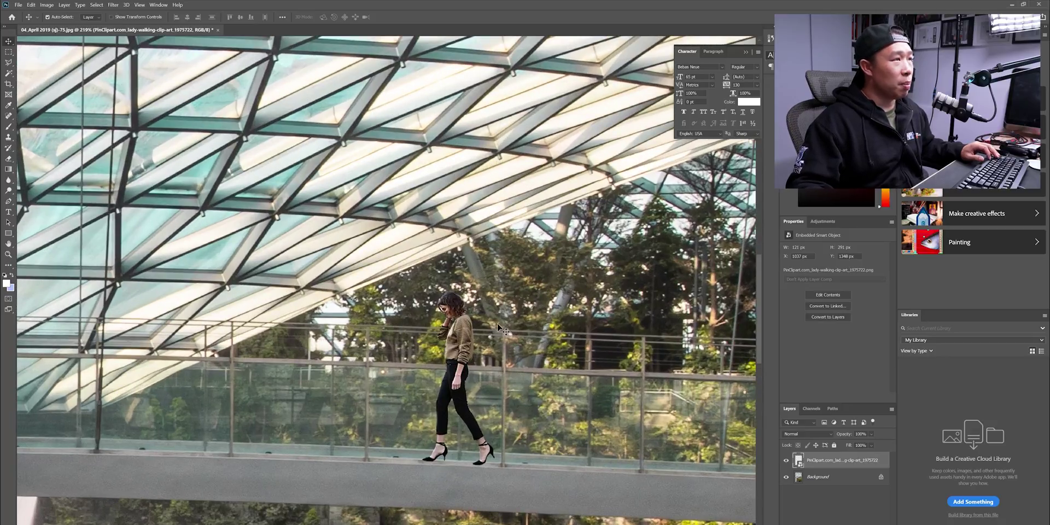
{"action": "scroll", "coordinate": [534, 331], "scroll_direction": "down", "scroll_amount": 3}
{"action": "left_click_drag", "start_coordinate": [520, 344], "coordinate": [388, 356]}
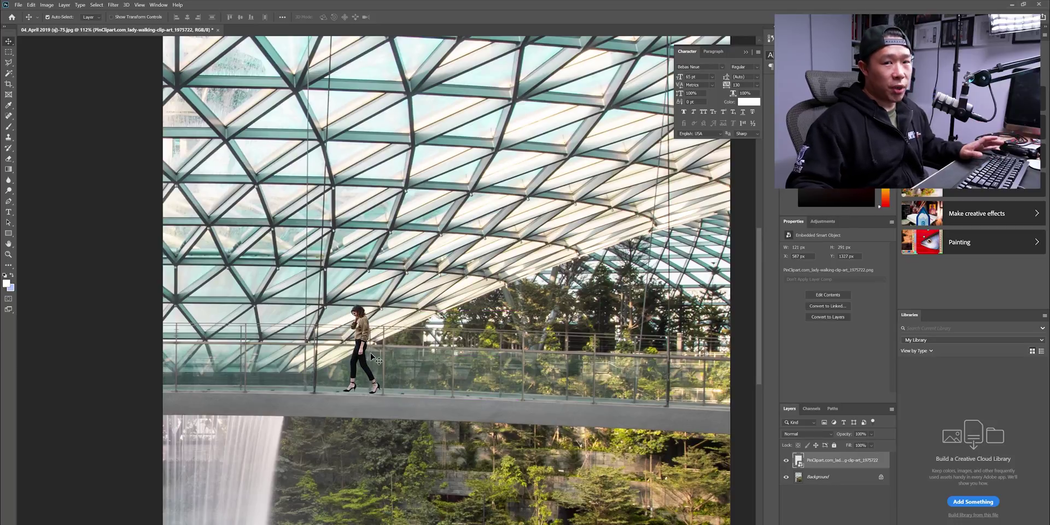
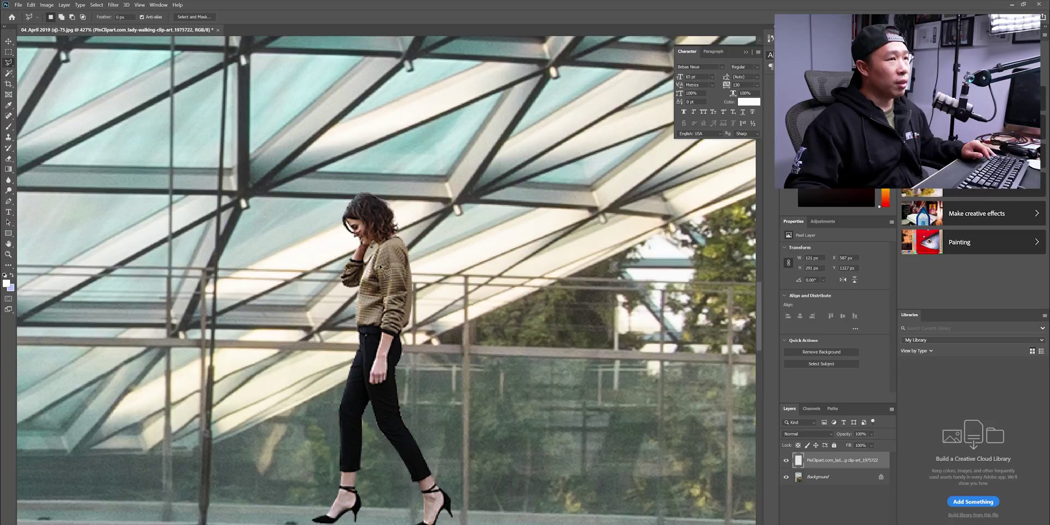
Lower the woman layer's opacity to about 58% so the railing shows through her.
{"action": "left_click", "coordinate": [871, 445]}
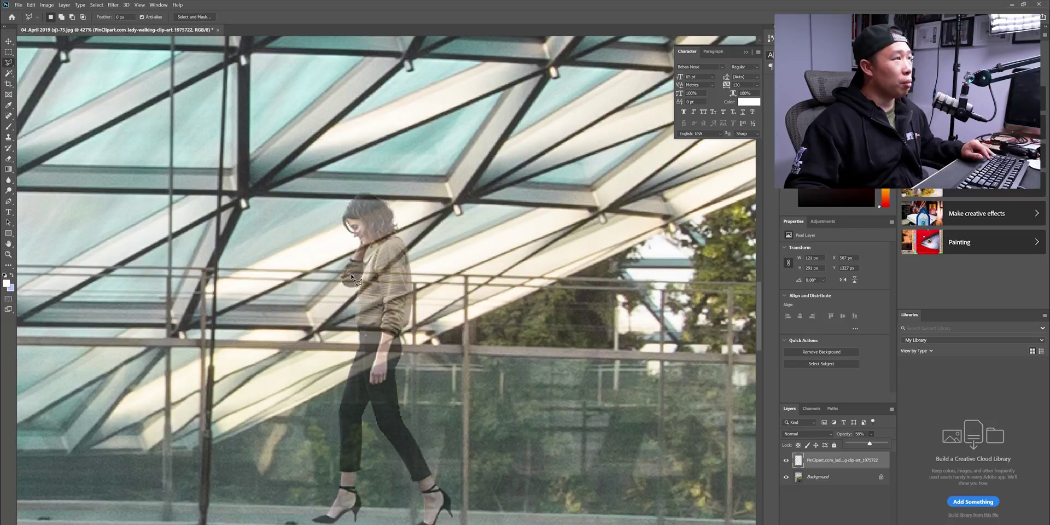
Outline the upper handrail across the woman's sweater with the Polygonal Lasso and delete that strip from her layer.
{"action": "scroll", "coordinate": [401, 268], "scroll_direction": "up", "scroll_amount": 3, "text": "alt"}
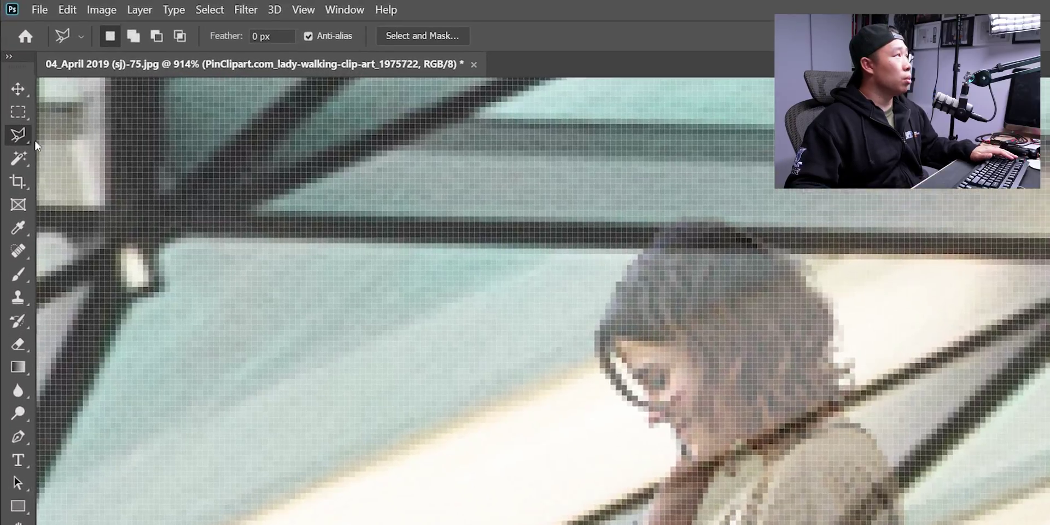
{"action": "left_click", "coordinate": [11, 85]}
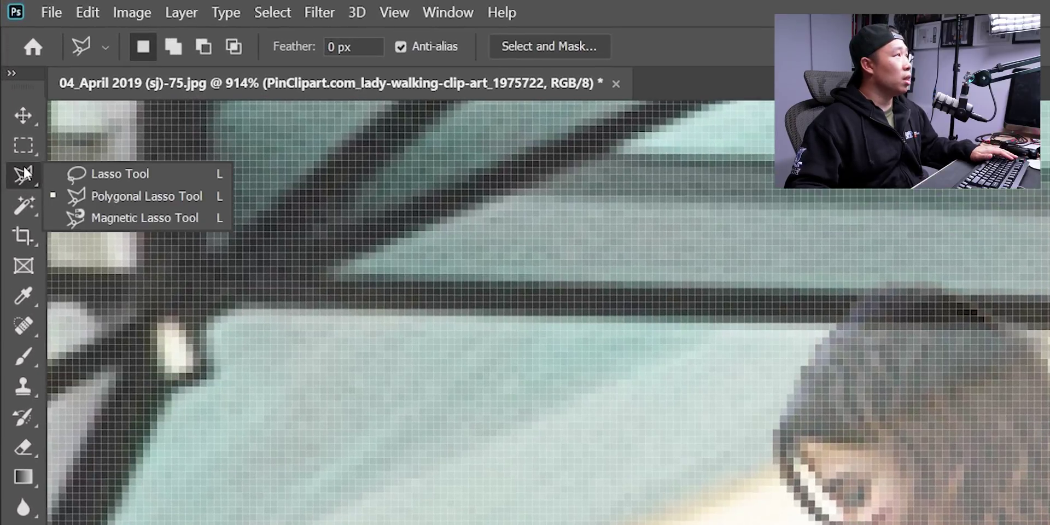
{"action": "left_click", "coordinate": [126, 197]}
{"action": "left_click", "coordinate": [279, 268]}
{"action": "double_click", "coordinate": [424, 276]}
{"action": "left_click", "coordinate": [819, 477]}
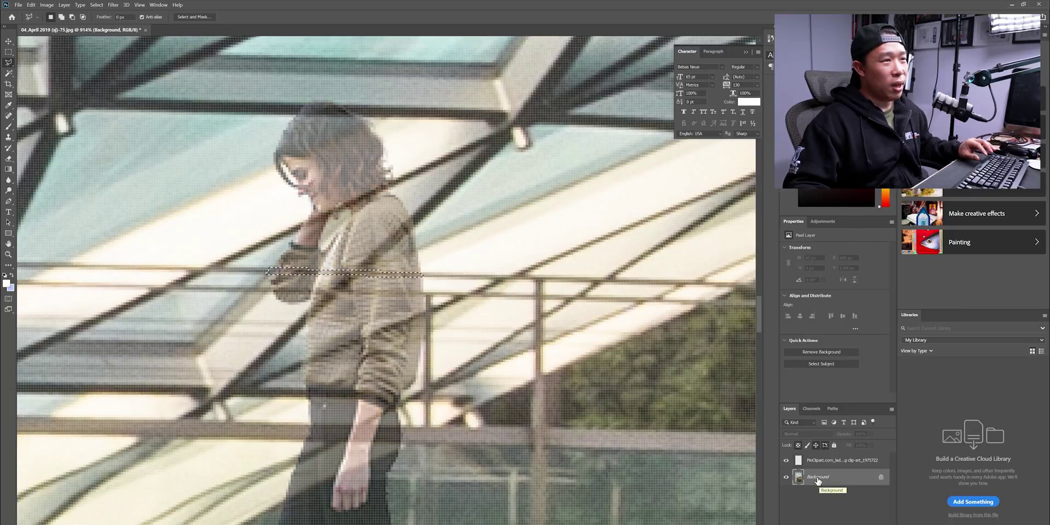
{"action": "left_click", "coordinate": [826, 462]}
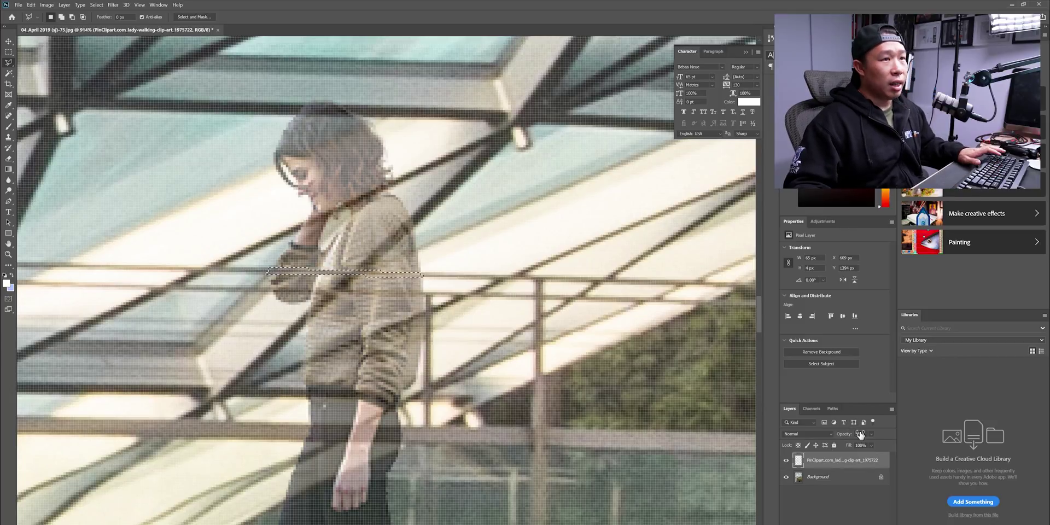
Restore the woman layer's opacity to 100% and inspect the upper handrail crossing her sweater.
{"action": "left_click_drag", "start_coordinate": [867, 441], "coordinate": [920, 448]}
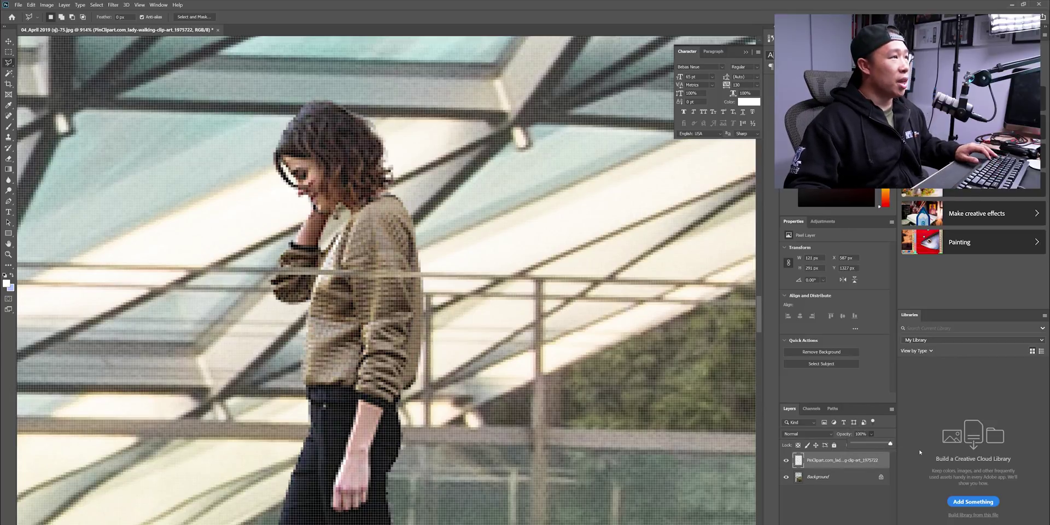
{"action": "scroll", "coordinate": [366, 283], "scroll_direction": "down", "scroll_amount": 4}
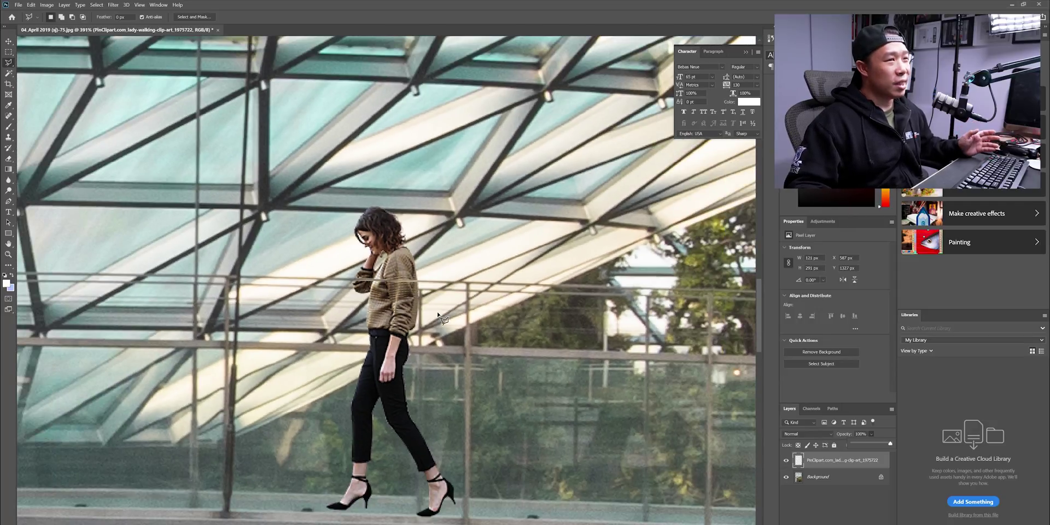
{"action": "scroll", "coordinate": [424, 344], "scroll_direction": "up", "scroll_amount": 3}
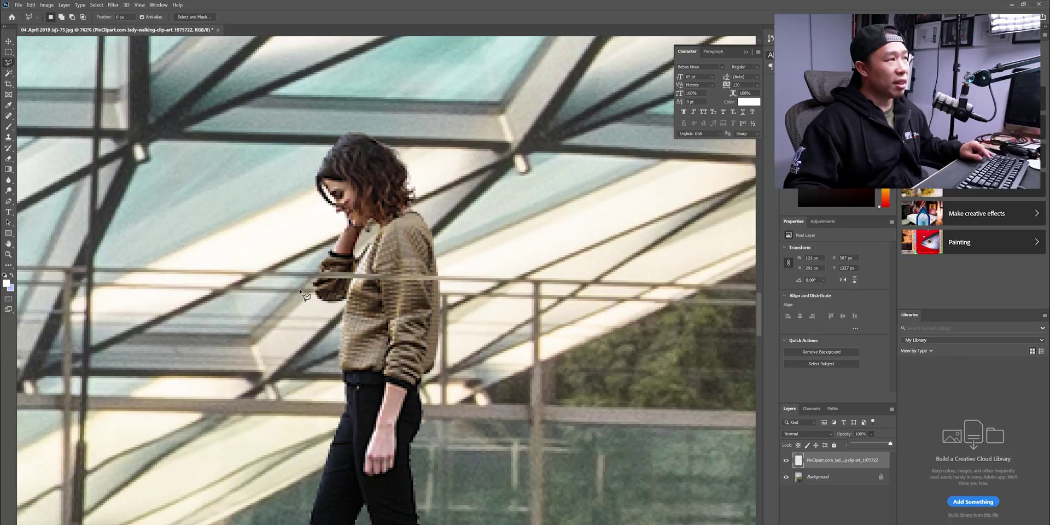
{"action": "scroll", "coordinate": [425, 320], "scroll_direction": "down", "scroll_amount": 3}
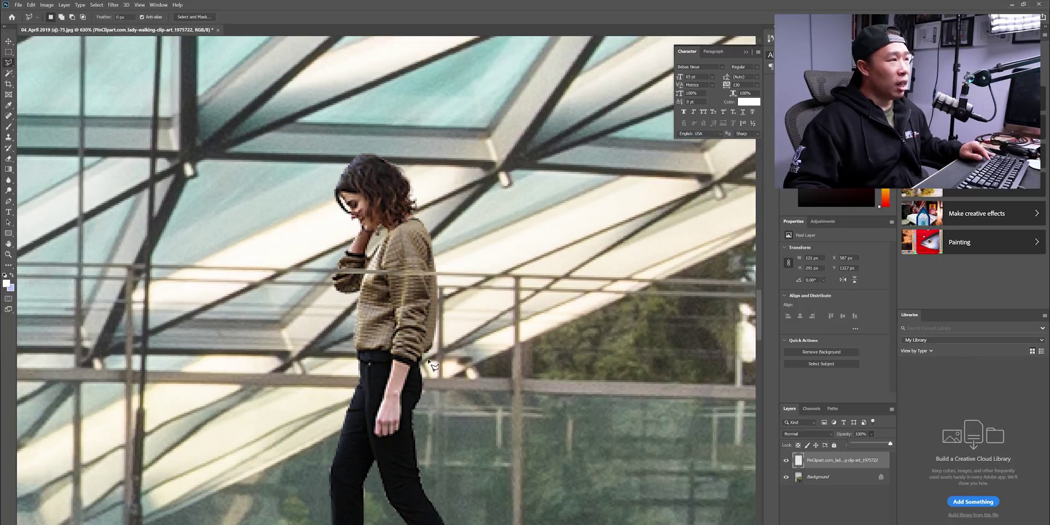
{"action": "scroll", "coordinate": [411, 377], "scroll_direction": "up", "scroll_amount": 2}
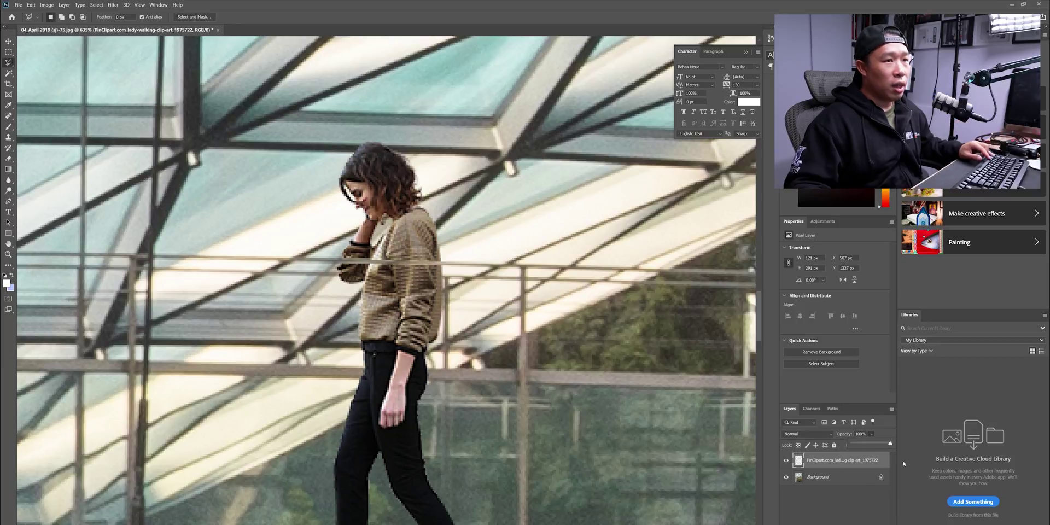
Fade the woman layer to about 45% opacity and cut out the strip where the thick middle rail crosses her hips.
{"action": "left_click_drag", "start_coordinate": [883, 445], "coordinate": [870, 444]}
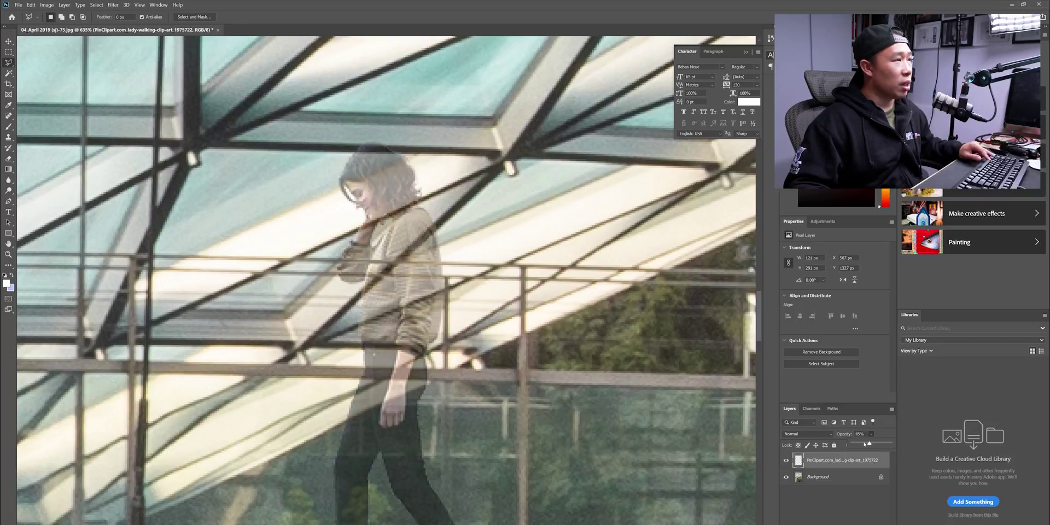
{"action": "scroll", "coordinate": [387, 372], "scroll_direction": "up", "scroll_amount": 3}
{"action": "left_click", "coordinate": [348, 364]}
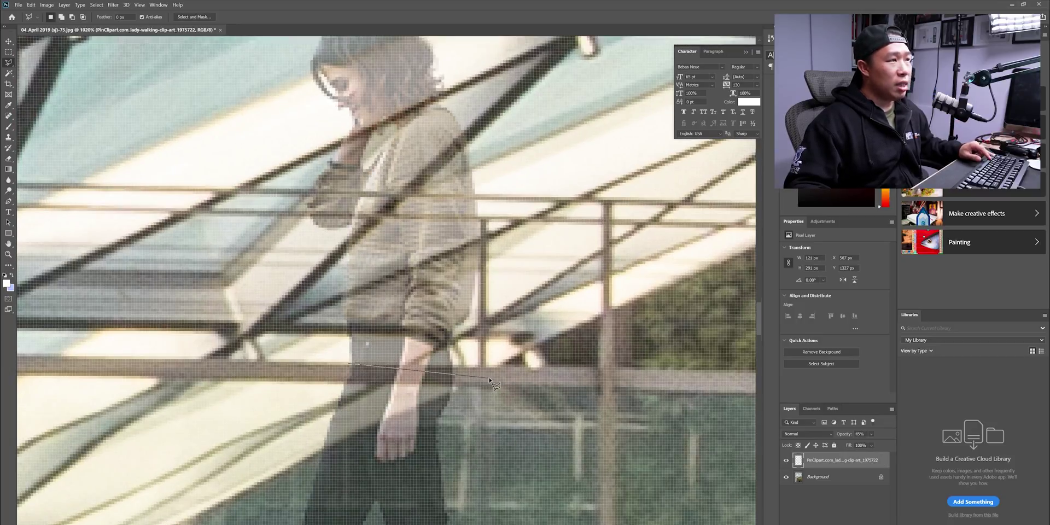
{"action": "left_click", "coordinate": [477, 386]}
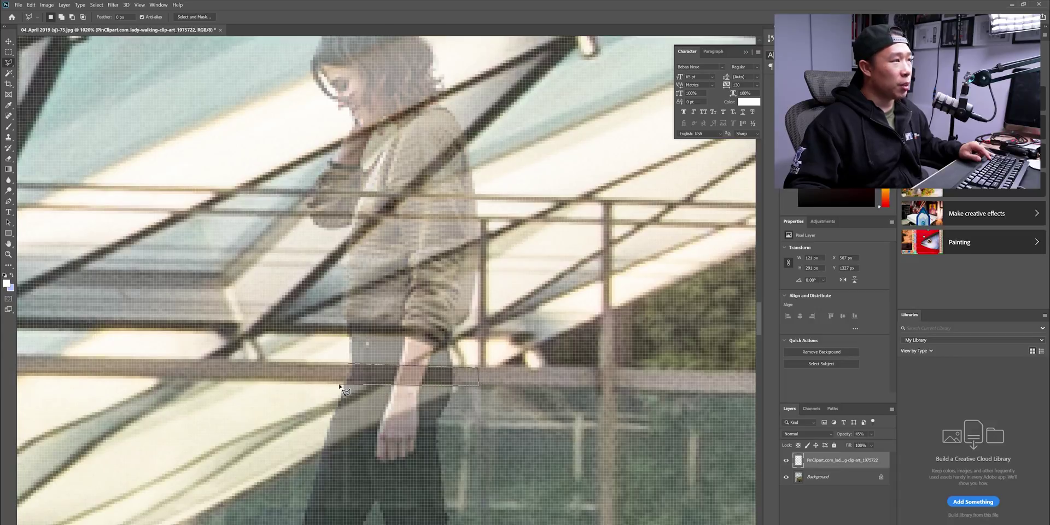
{"action": "left_click", "coordinate": [348, 365]}
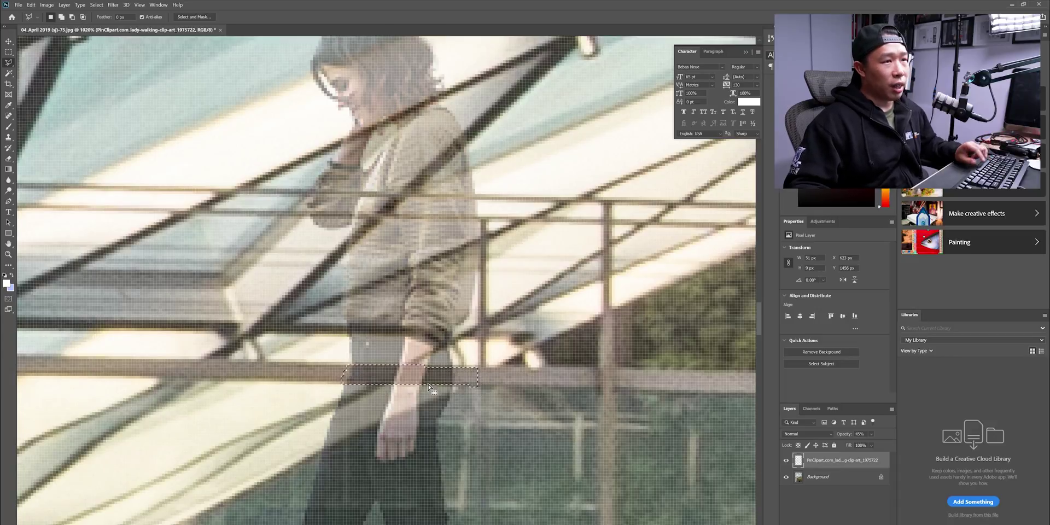
{"action": "key", "text": "Delete"}
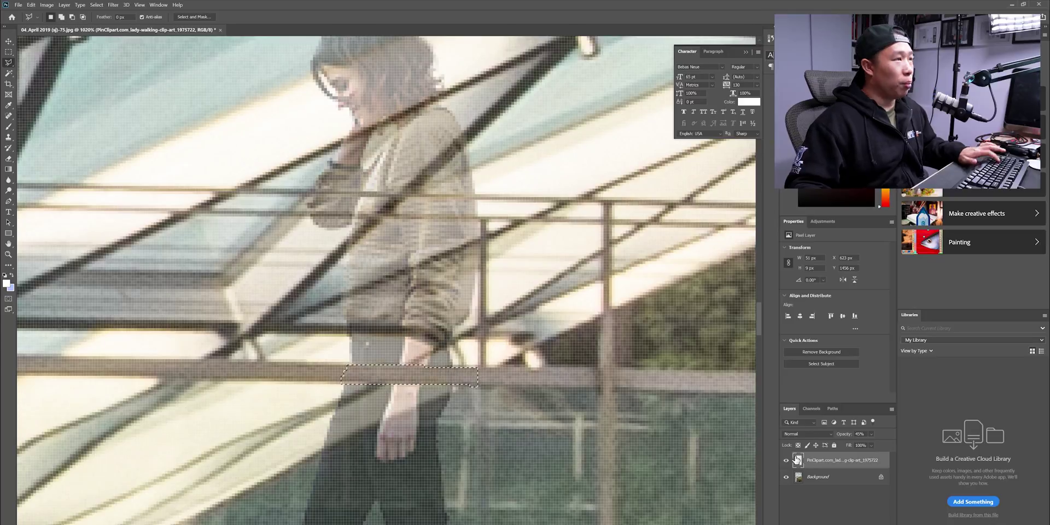
{"action": "key", "text": "ctrl+d"}
Return the woman layer to 100% opacity and check how she sits behind both rails.
{"action": "scroll", "coordinate": [547, 471], "scroll_direction": "down", "scroll_amount": 5}
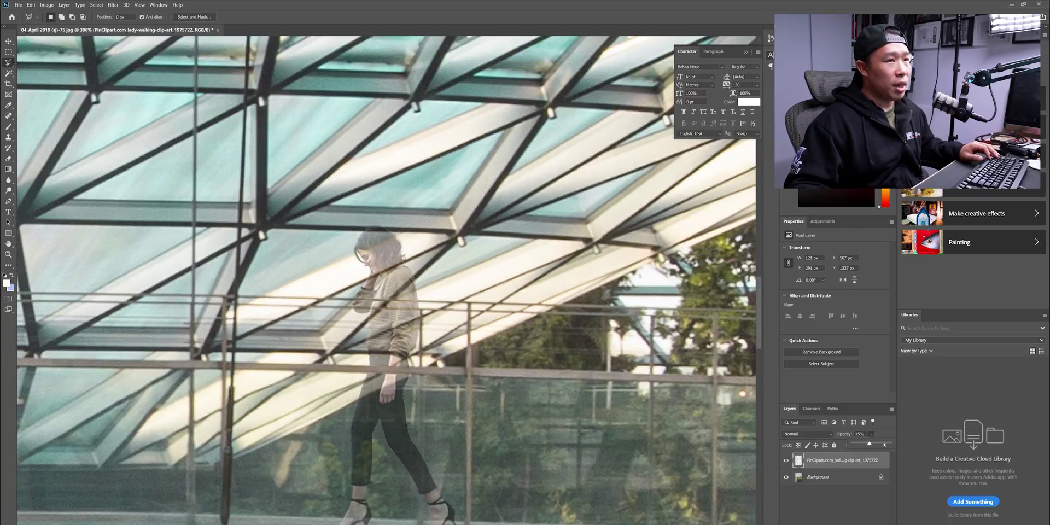
{"action": "left_click_drag", "start_coordinate": [886, 446], "coordinate": [895, 444]}
{"action": "scroll", "coordinate": [446, 421], "scroll_direction": "down", "scroll_amount": 4}
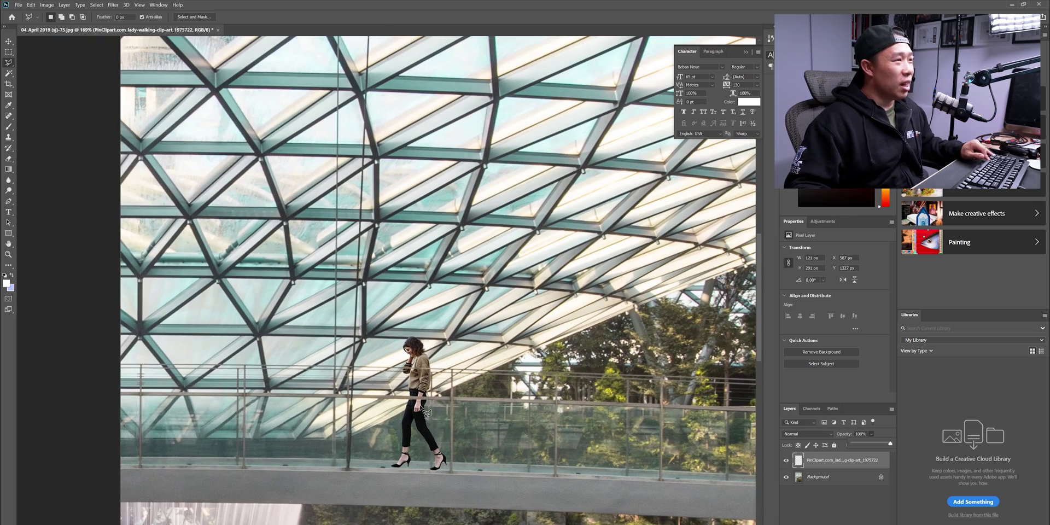
{"action": "scroll", "coordinate": [425, 409], "scroll_direction": "up", "scroll_amount": 4}
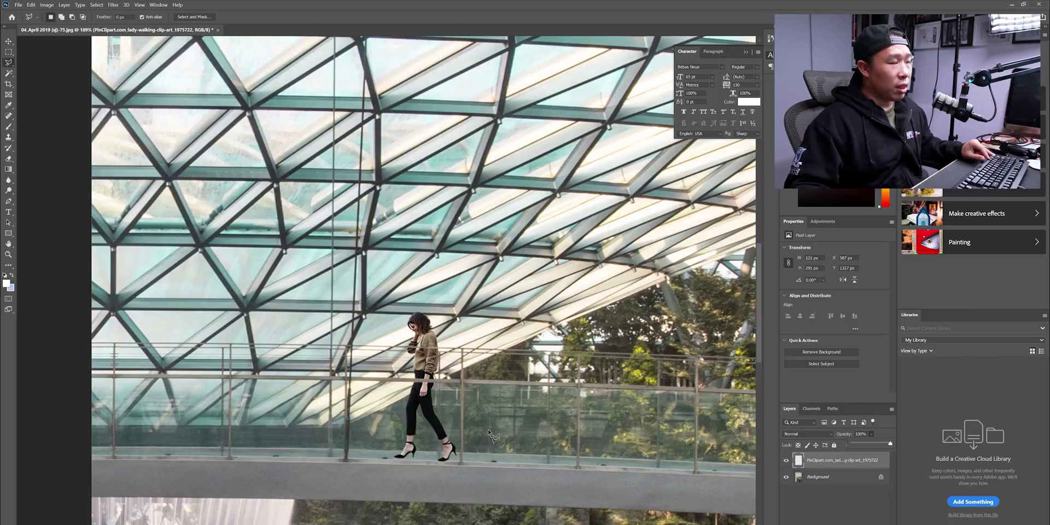
{"action": "scroll", "coordinate": [611, 412], "scroll_direction": "up", "scroll_amount": 3}
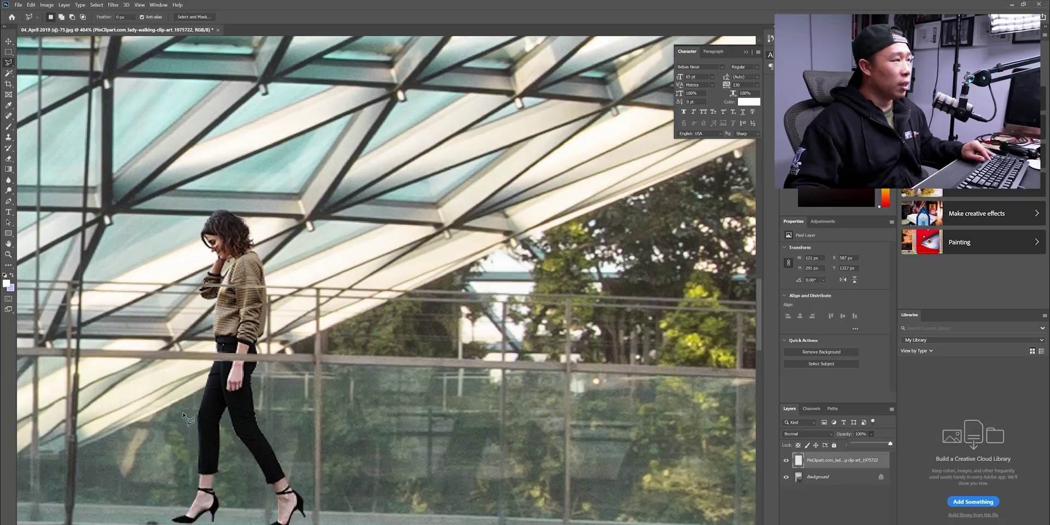
Outline the woman's legs below the thick rail with the Polygonal Lasso and cut them to a new layer.
{"action": "key", "text": "h"}
{"action": "left_click_drag", "start_coordinate": [563, 425], "coordinate": [290, 409]}
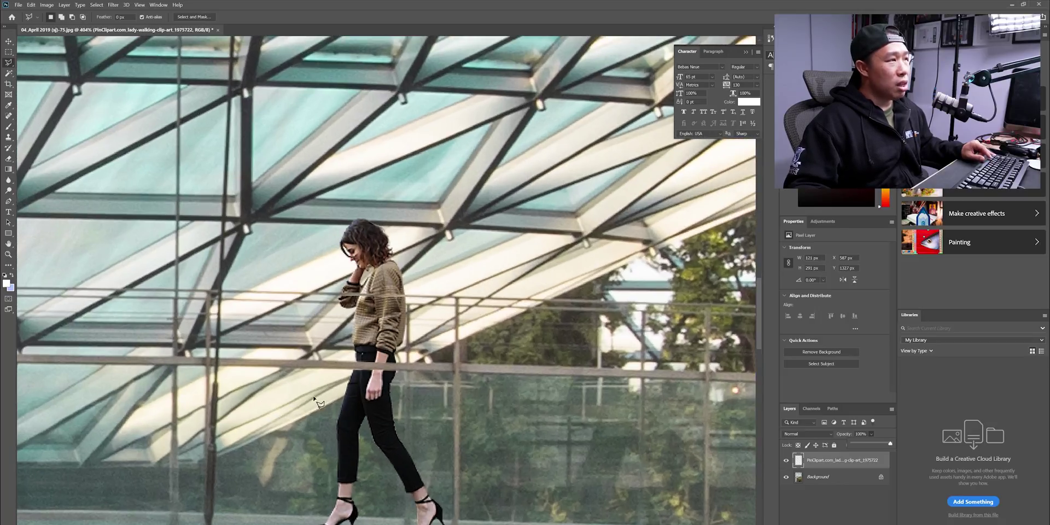
{"action": "left_click", "coordinate": [325, 365]}
{"action": "left_click", "coordinate": [410, 366]}
{"action": "left_click", "coordinate": [275, 475]}
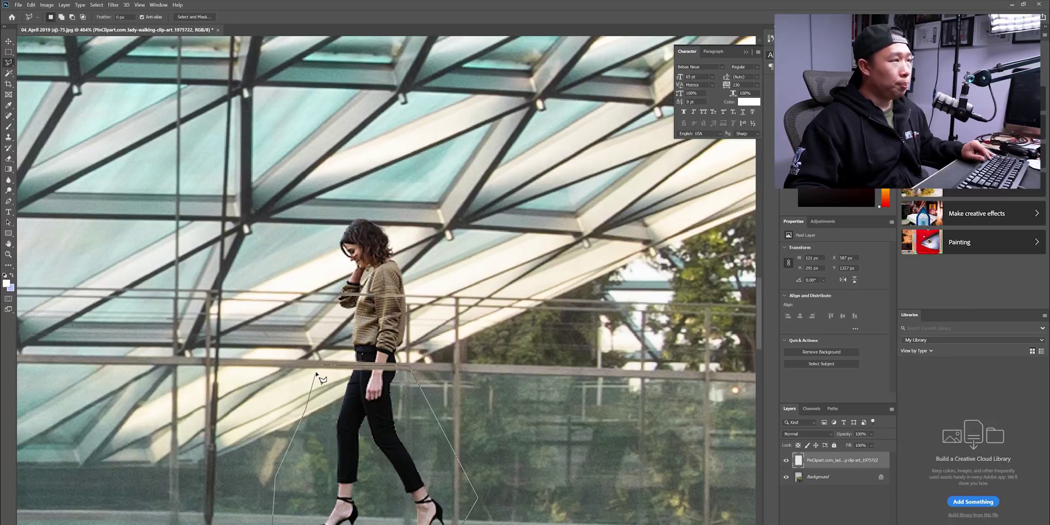
{"action": "left_click", "coordinate": [322, 366]}
{"action": "right_click", "coordinate": [381, 429]}
{"action": "left_click", "coordinate": [404, 326]}
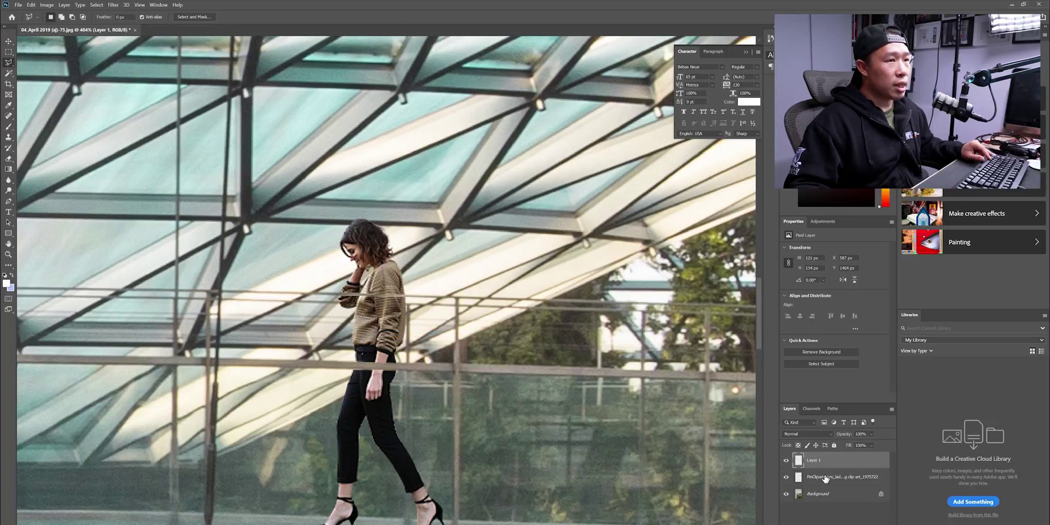
Rename the legs layer "Lady's bottom" and shift it slightly along the bridge to X 590 px.
{"action": "double_click", "coordinate": [813, 461]}
{"action": "type", "text": "Lady's bottom"}
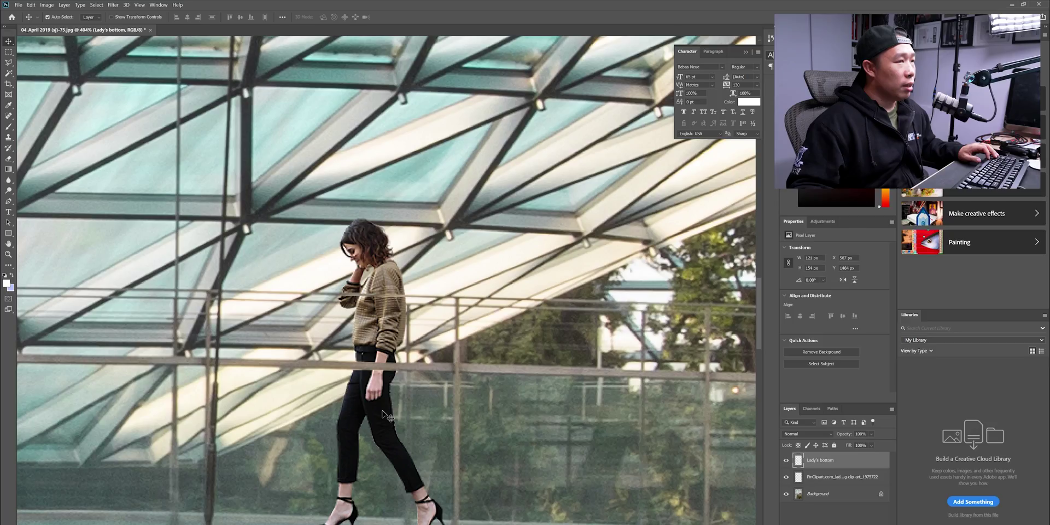
{"action": "left_click_drag", "start_coordinate": [383, 414], "coordinate": [403, 399]}
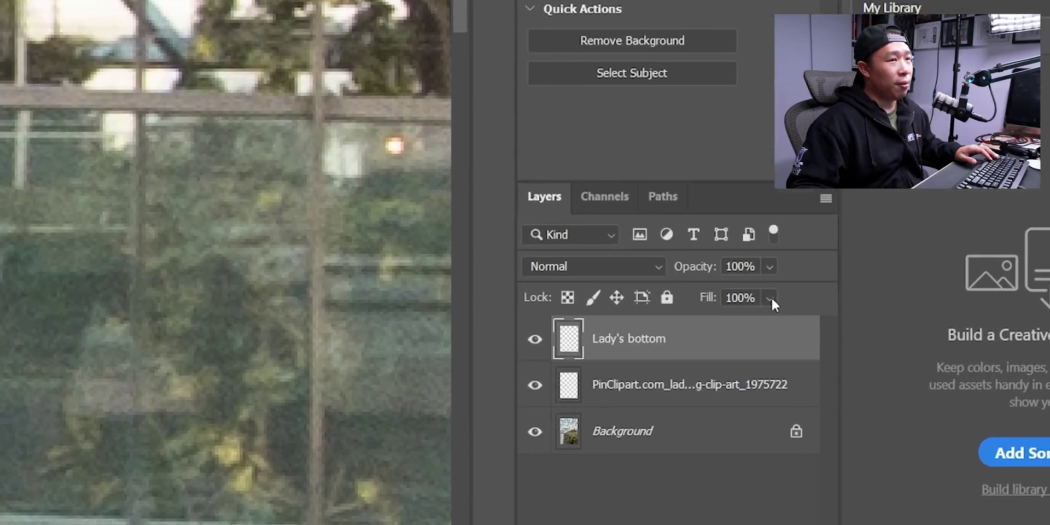
Lower the fill of the Lady's bottom layer to about 71% so the legs appear behind the glass.
{"action": "left_click", "coordinate": [857, 425]}
{"action": "left_click", "coordinate": [860, 438]}
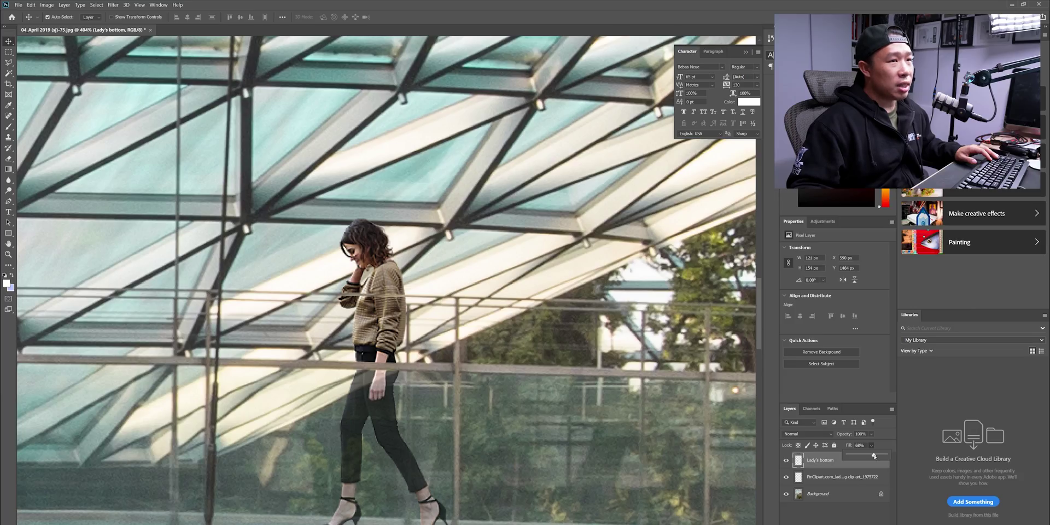
{"action": "left_click_drag", "start_coordinate": [874, 455], "coordinate": [879, 456]}
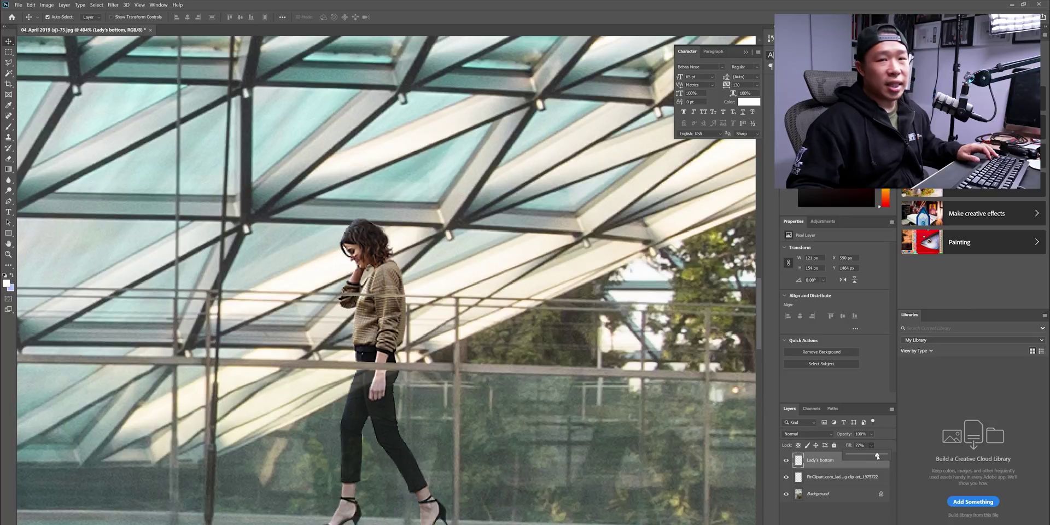
{"action": "left_click_drag", "start_coordinate": [875, 456], "coordinate": [877, 456]}
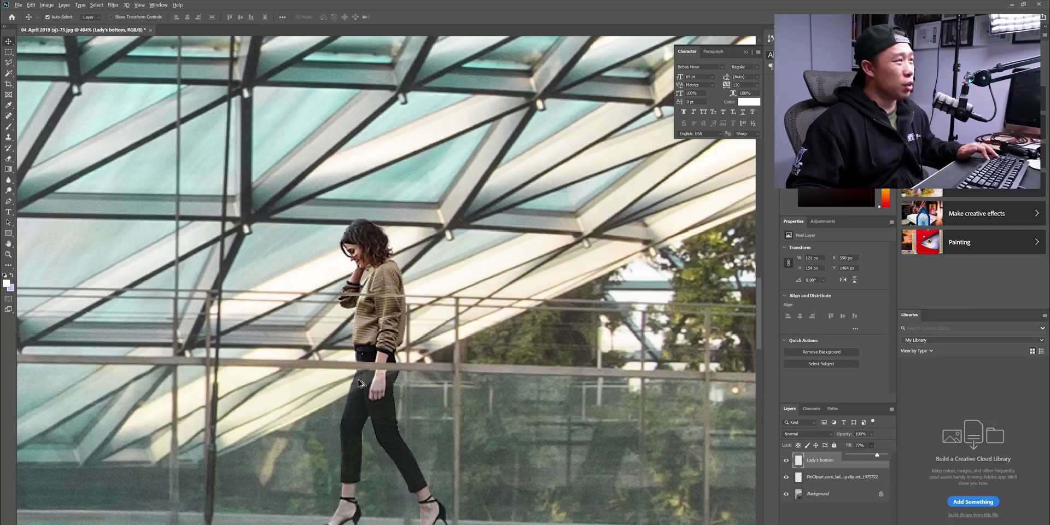
{"action": "scroll", "coordinate": [350, 421], "scroll_direction": "up", "scroll_amount": 5}
{"action": "scroll", "coordinate": [394, 387], "scroll_direction": "down", "scroll_amount": 8}
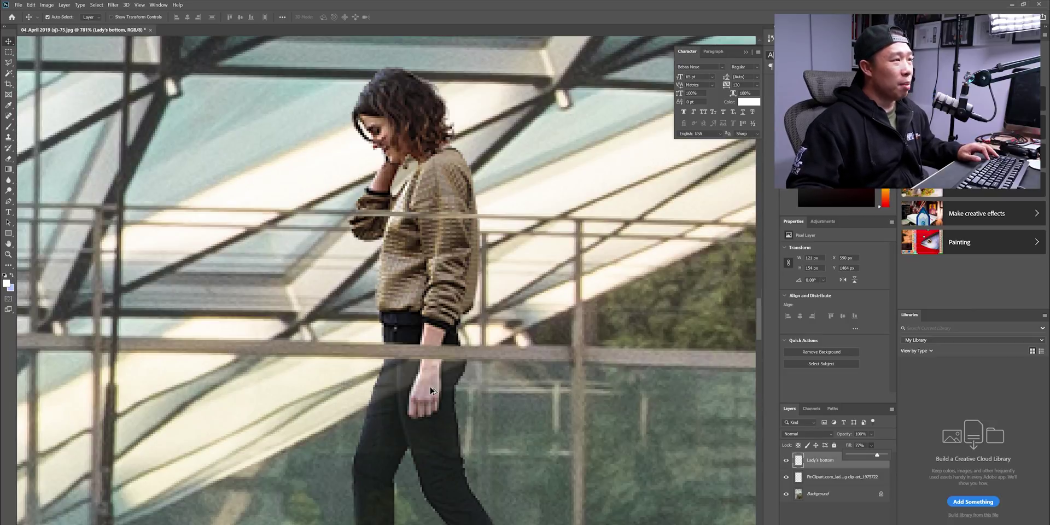
{"action": "scroll", "coordinate": [432, 415], "scroll_direction": "down", "scroll_amount": 2}
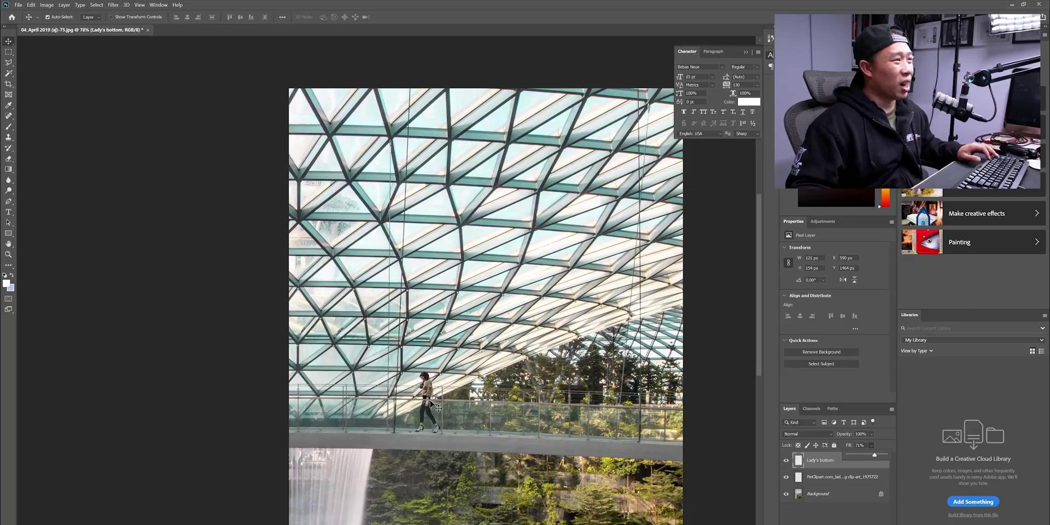
Select the underside of the rear shoe's toe along the bridge's bottom edge, delete that part and clear the selection.
{"action": "scroll", "coordinate": [428, 402], "scroll_direction": "up", "scroll_amount": 5}
{"action": "scroll", "coordinate": [430, 460], "scroll_direction": "up", "scroll_amount": 2}
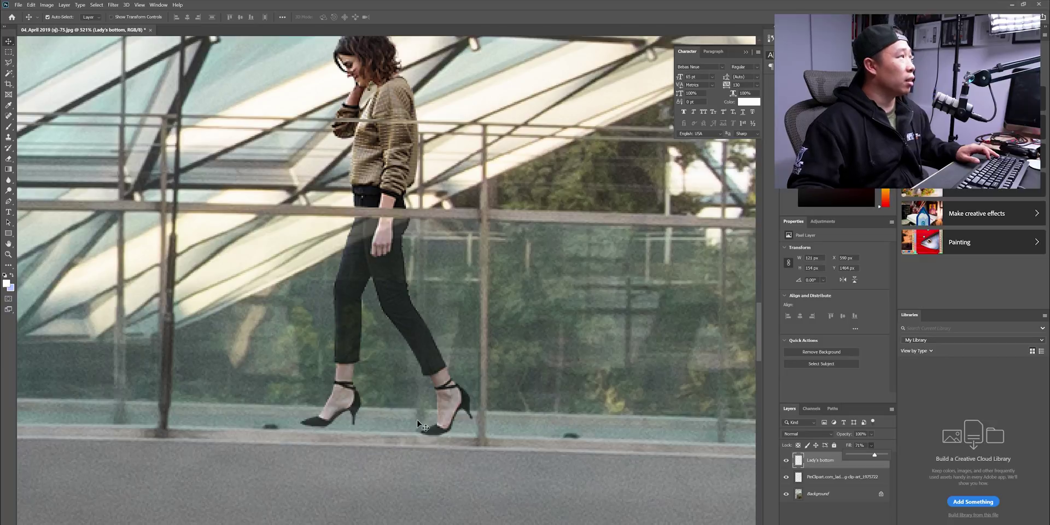
{"action": "key", "text": "l"}
{"action": "scroll", "coordinate": [421, 449], "scroll_direction": "up", "scroll_amount": 2}
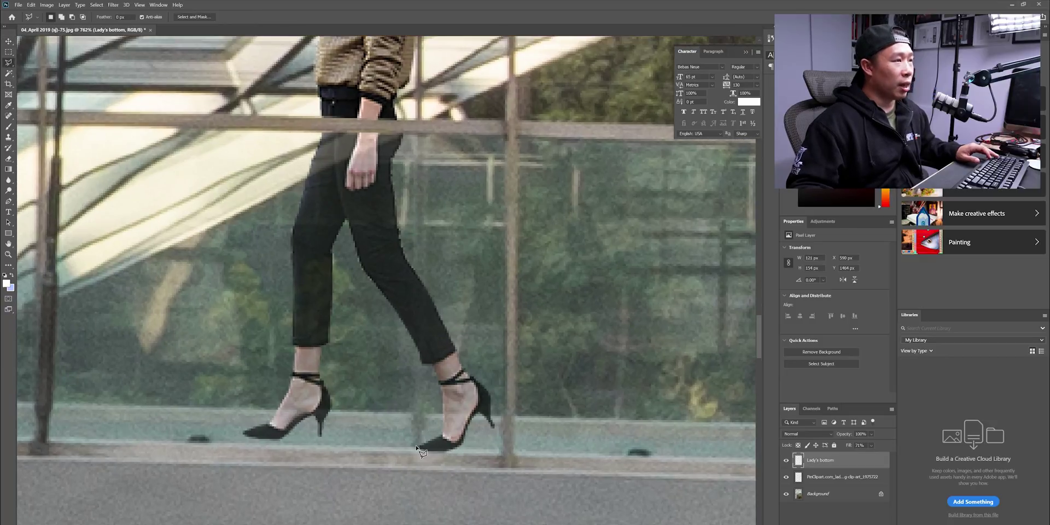
{"action": "left_click", "coordinate": [444, 452]}
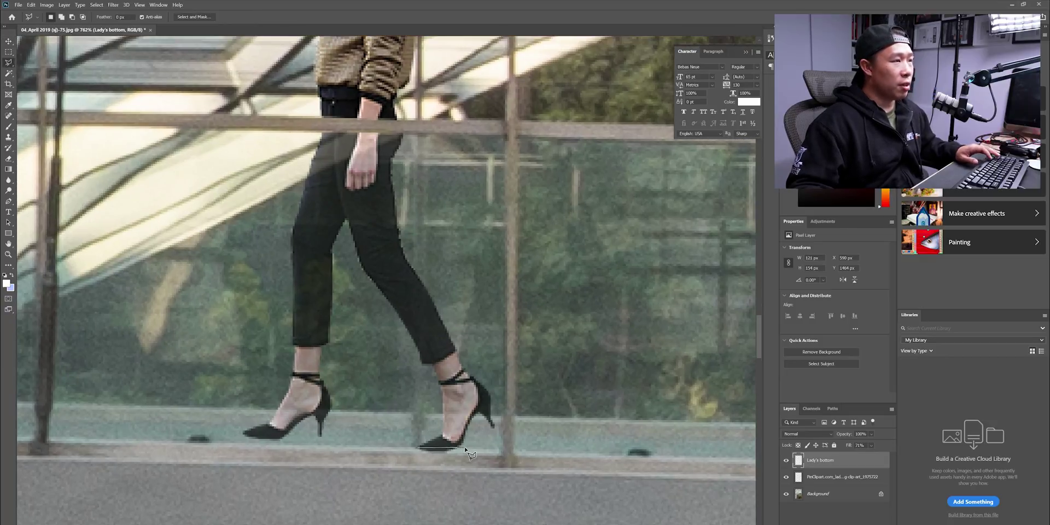
{"action": "left_click", "coordinate": [473, 455]}
{"action": "double_click", "coordinate": [414, 459]}
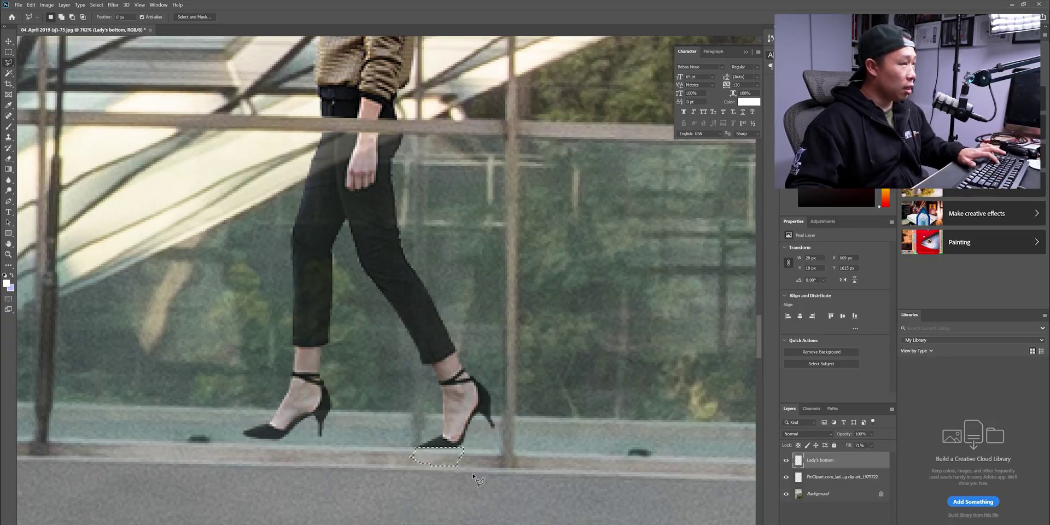
{"action": "scroll", "coordinate": [414, 459], "scroll_direction": "down", "scroll_amount": 3}
{"action": "scroll", "coordinate": [367, 440], "scroll_direction": "down", "scroll_amount": 3}
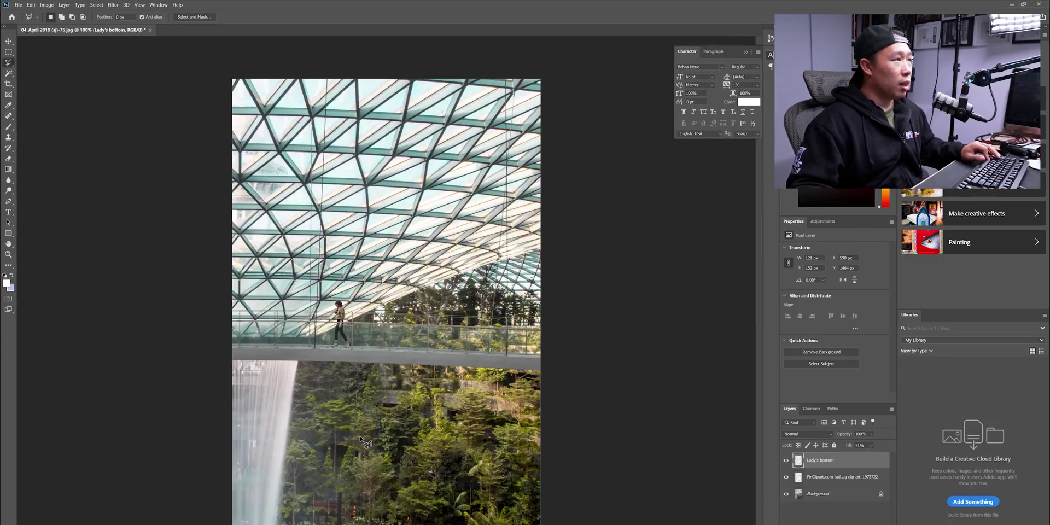